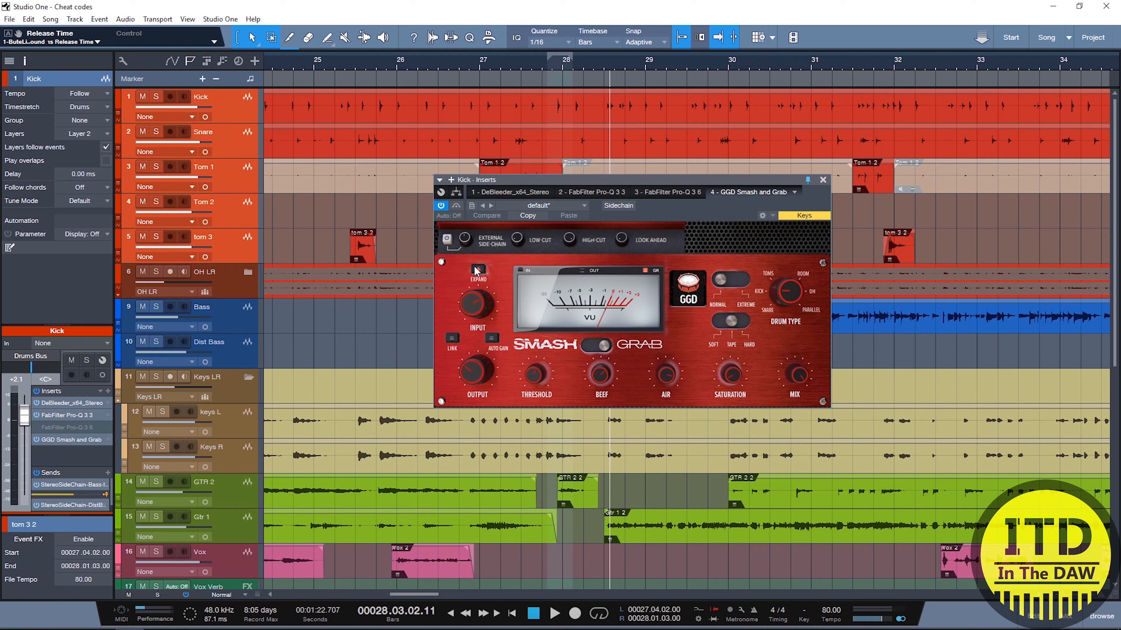
# Try the Kick compressor's side-chain switch and flip its mode between Smash and Grab, ending on Grab
pyautogui.click(447, 240)
pyautogui.click(448, 239)
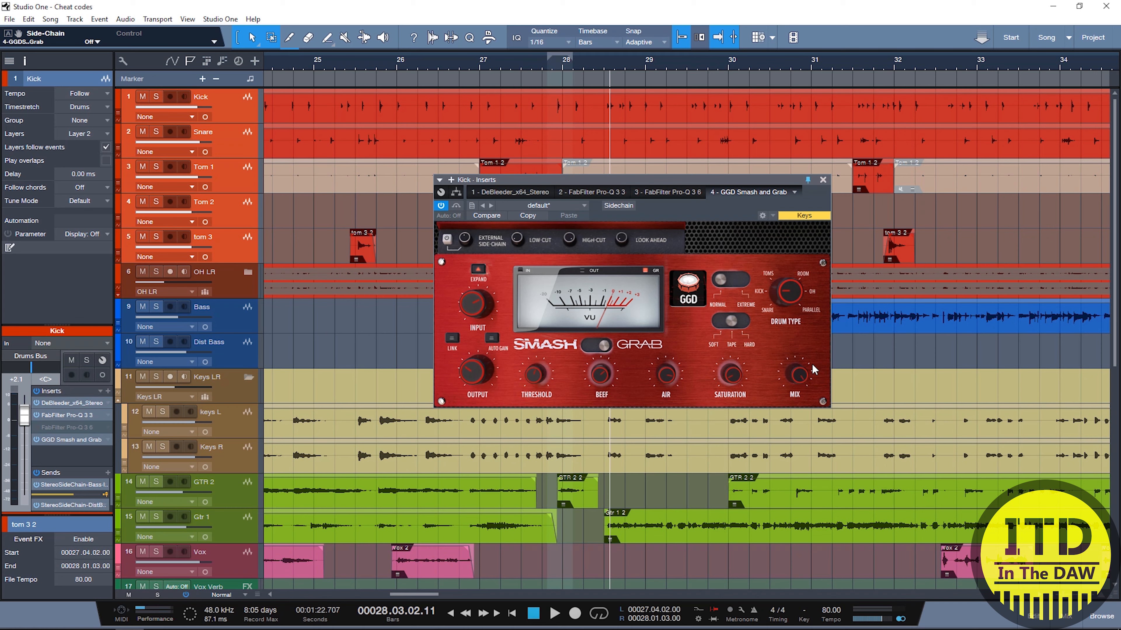
pyautogui.click(605, 348)
pyautogui.click(587, 348)
pyautogui.click(602, 348)
pyautogui.click(596, 348)
pyautogui.click(609, 349)
pyautogui.click(611, 348)
pyautogui.click(602, 347)
pyautogui.click(600, 346)
pyautogui.click(596, 346)
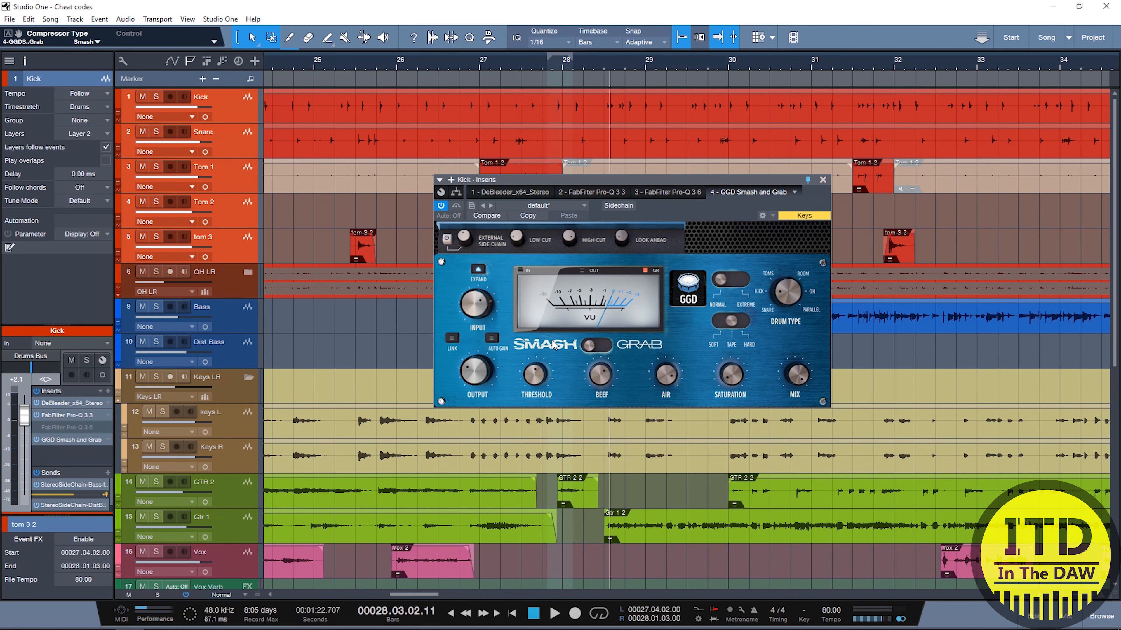
pyautogui.click(592, 344)
pyautogui.click(590, 344)
pyautogui.click(591, 344)
pyautogui.click(594, 345)
pyautogui.click(593, 346)
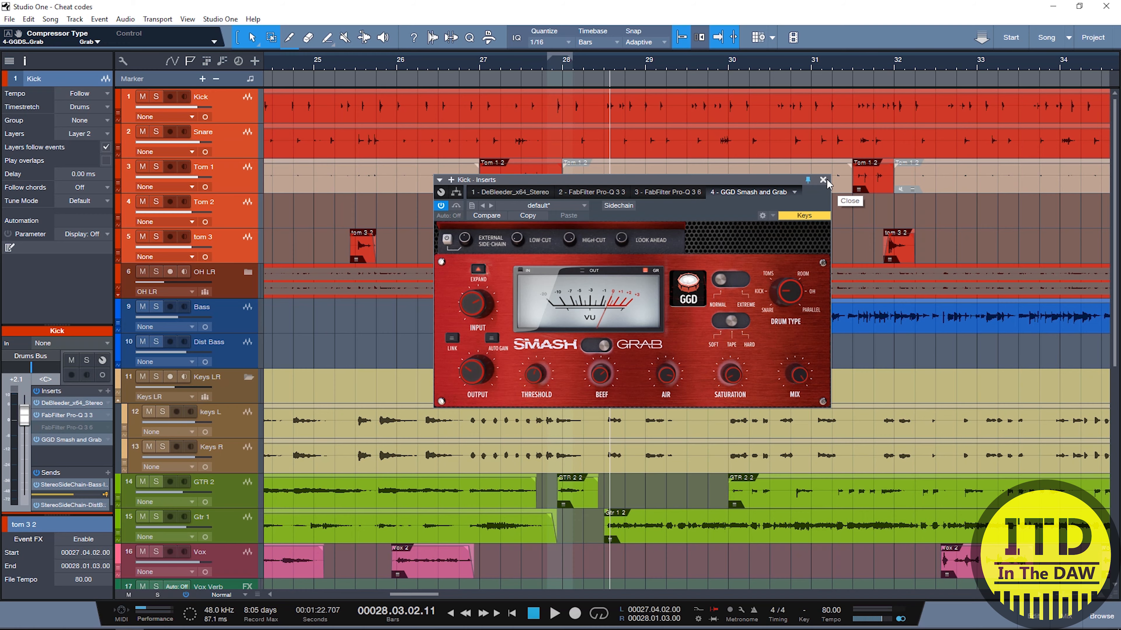
# Close the Kick's insert window and look over the mixer console and the drum tracks around bar 27
pyautogui.scroll(-1, 856, 211)
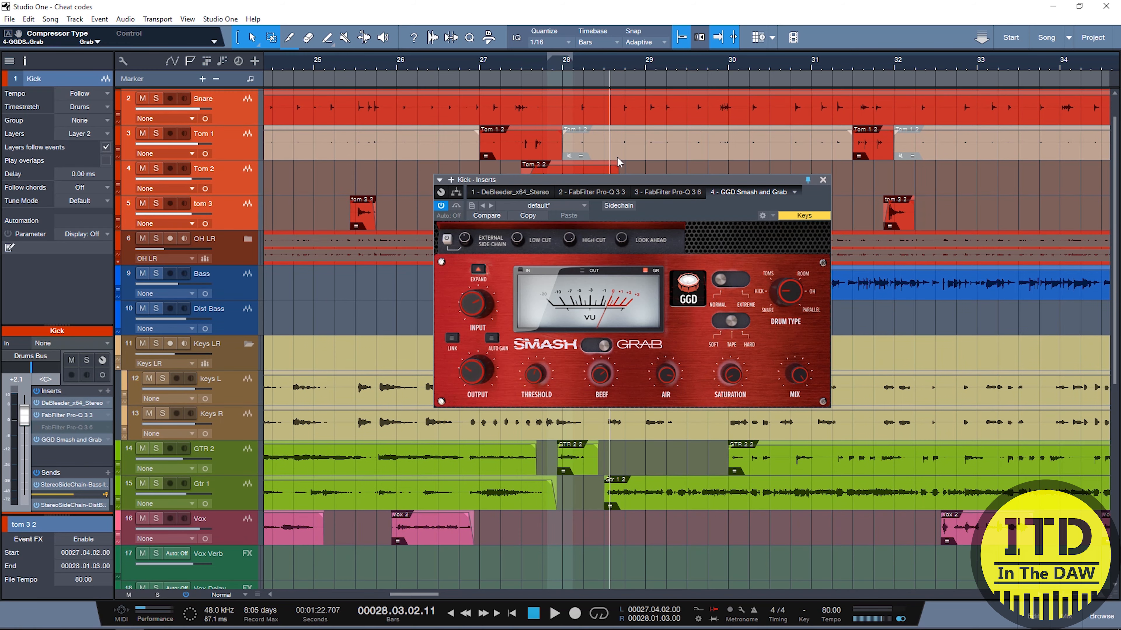
pyautogui.click(824, 181)
pyautogui.press('F3')
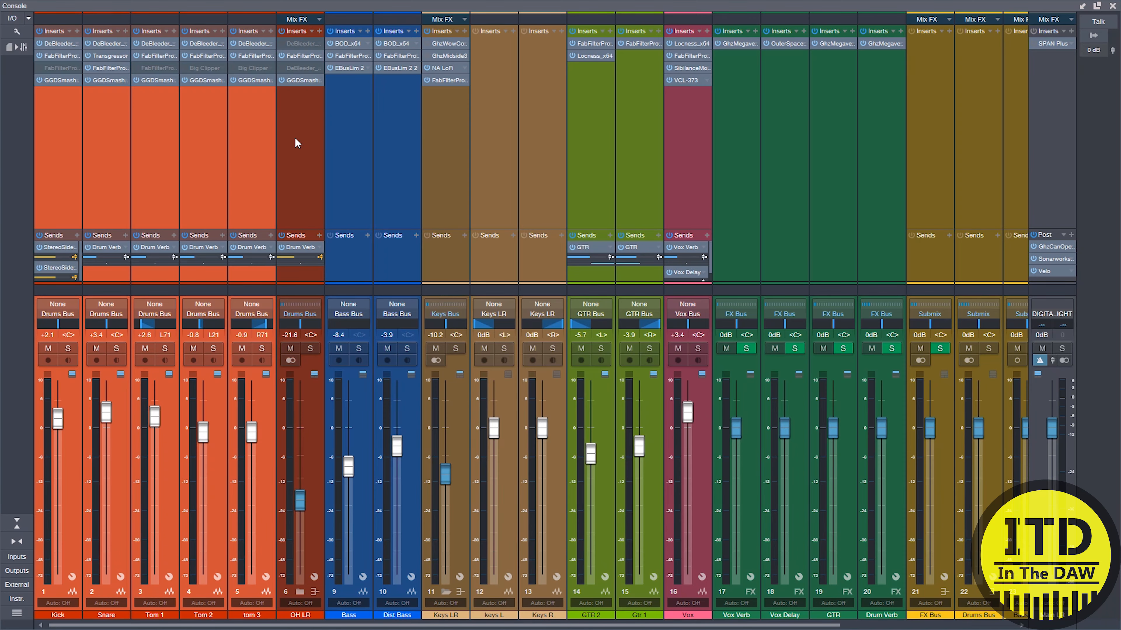
pyautogui.press('F3')
pyautogui.scroll(6, 638, 218)
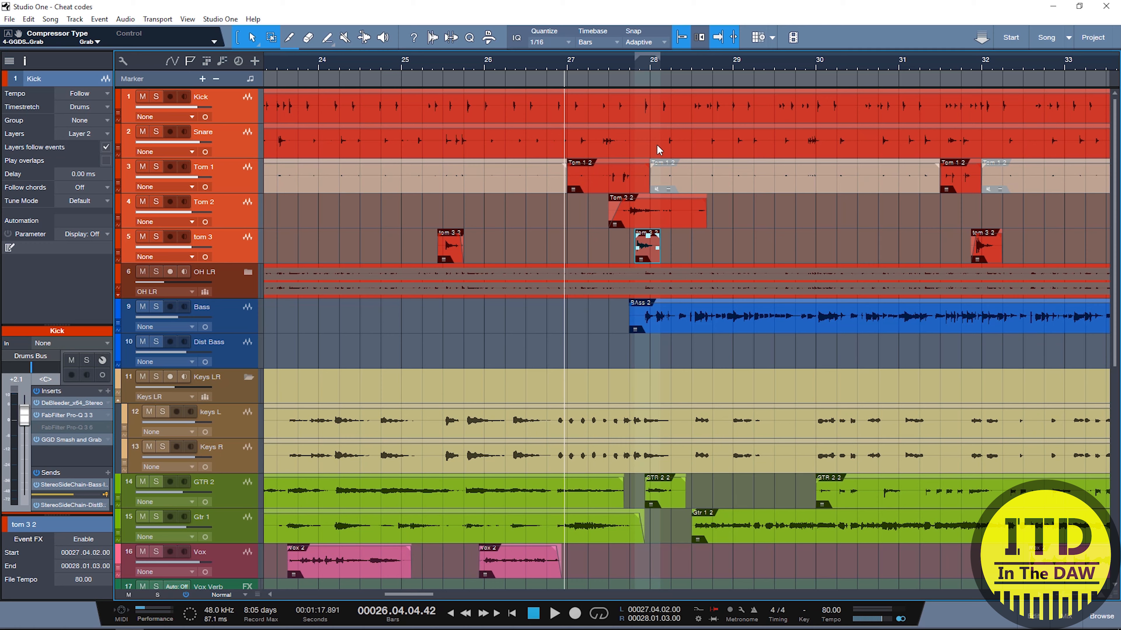
# Solo the kick, snare and tom channels and bypass their GGD Smash and Grab compressors
pyautogui.press('F3')
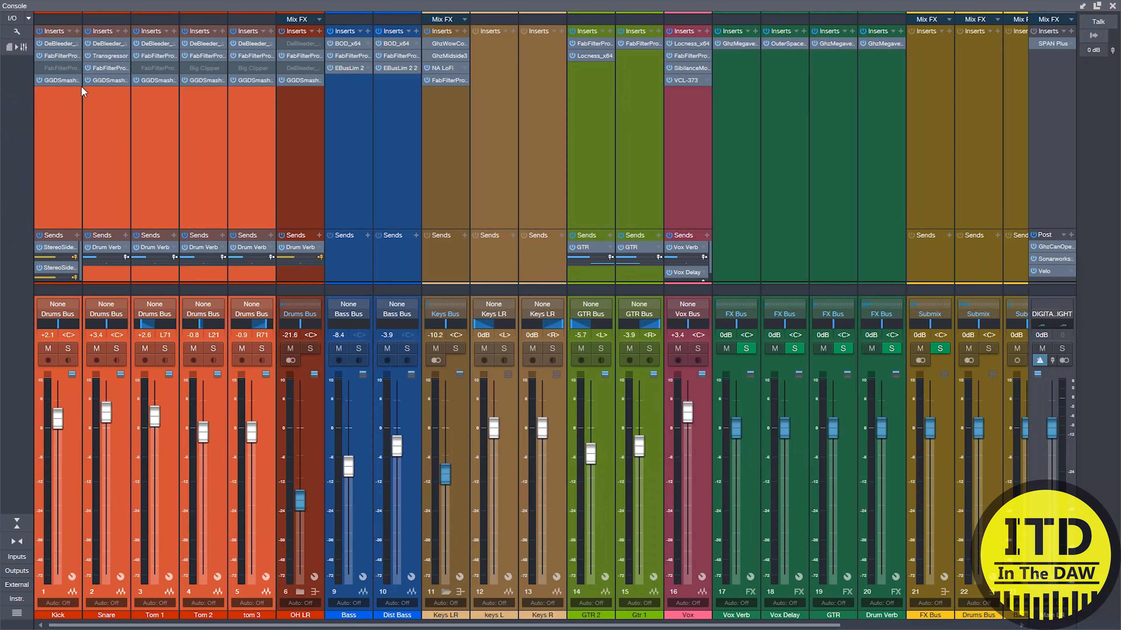
pyautogui.click(51, 80)
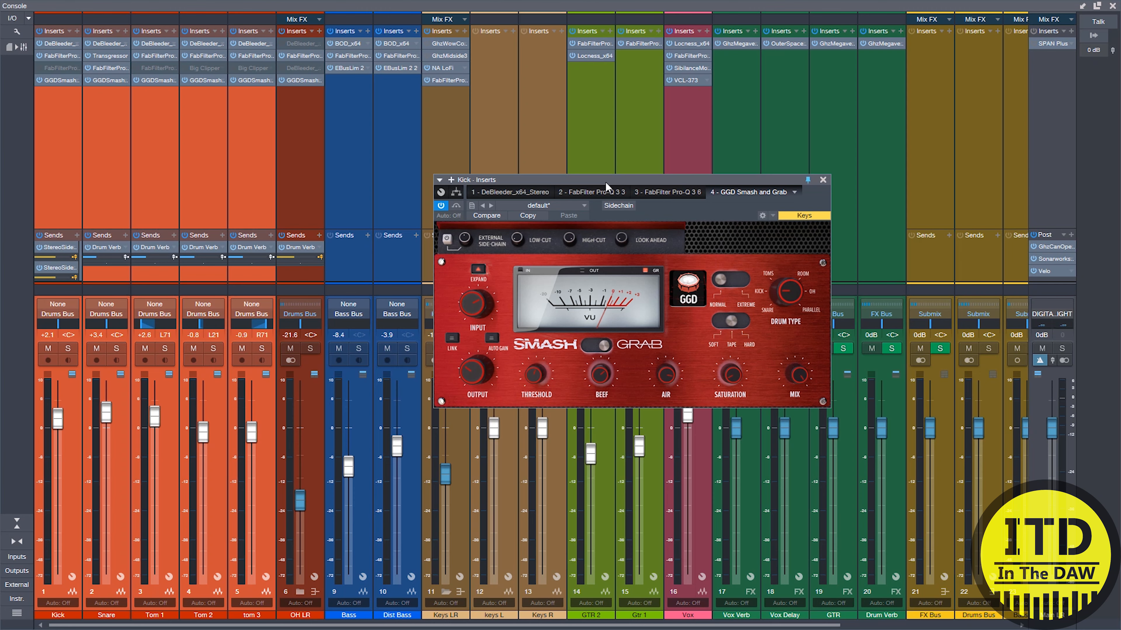
pyautogui.click(69, 349)
pyautogui.click(441, 205)
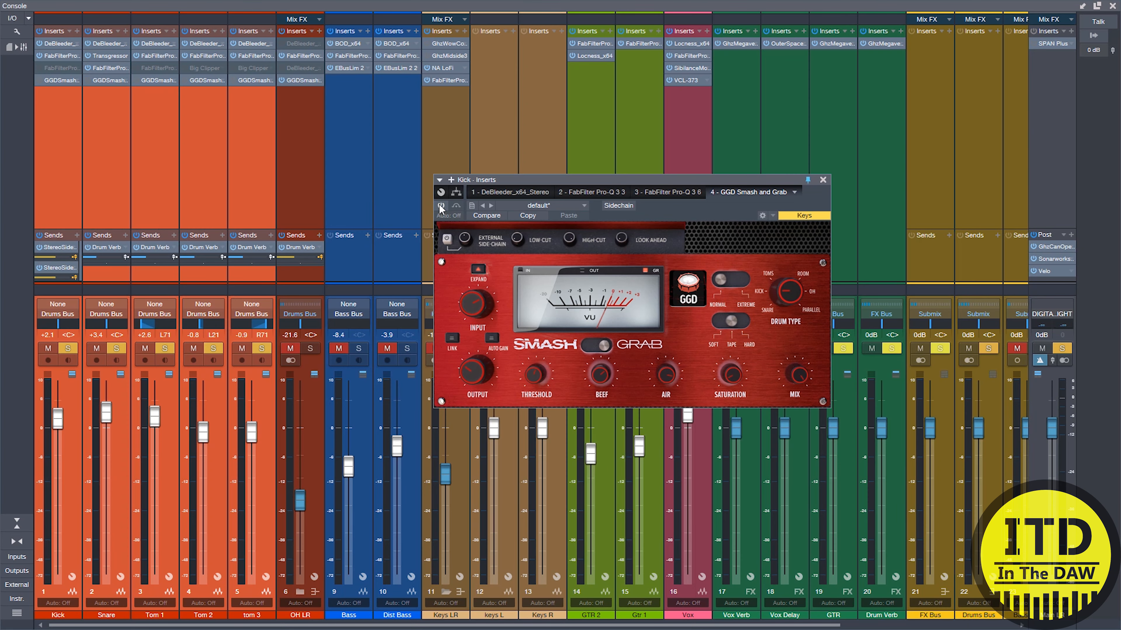
pyautogui.press('F3')
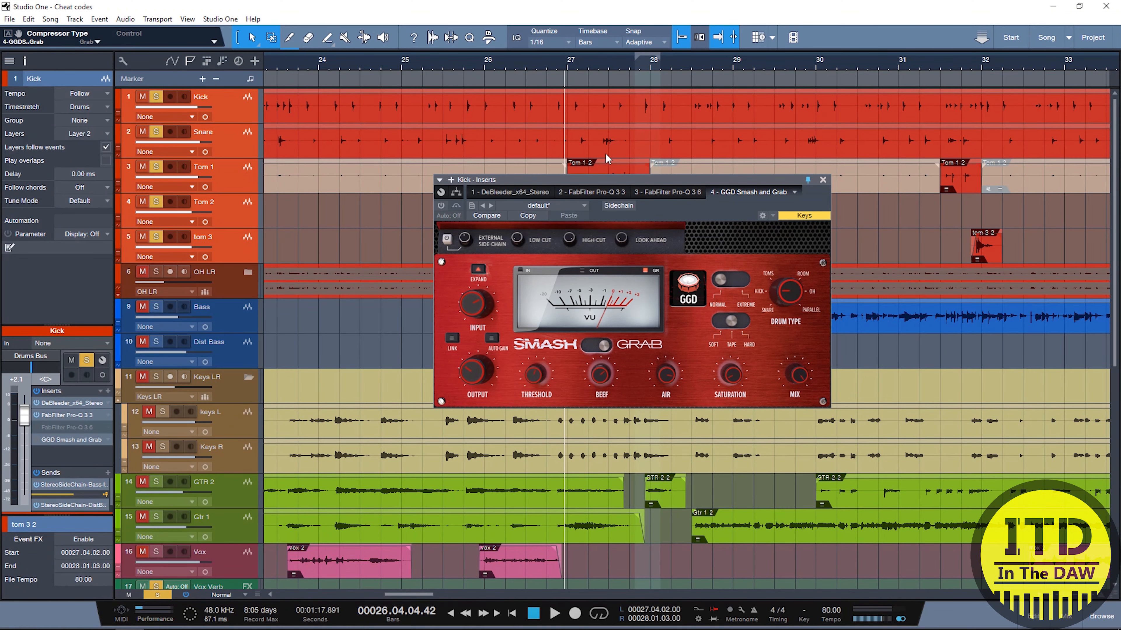
# Play the soloed drums twice from just before bar 27 with the compressors bypassed
pyautogui.press('space')
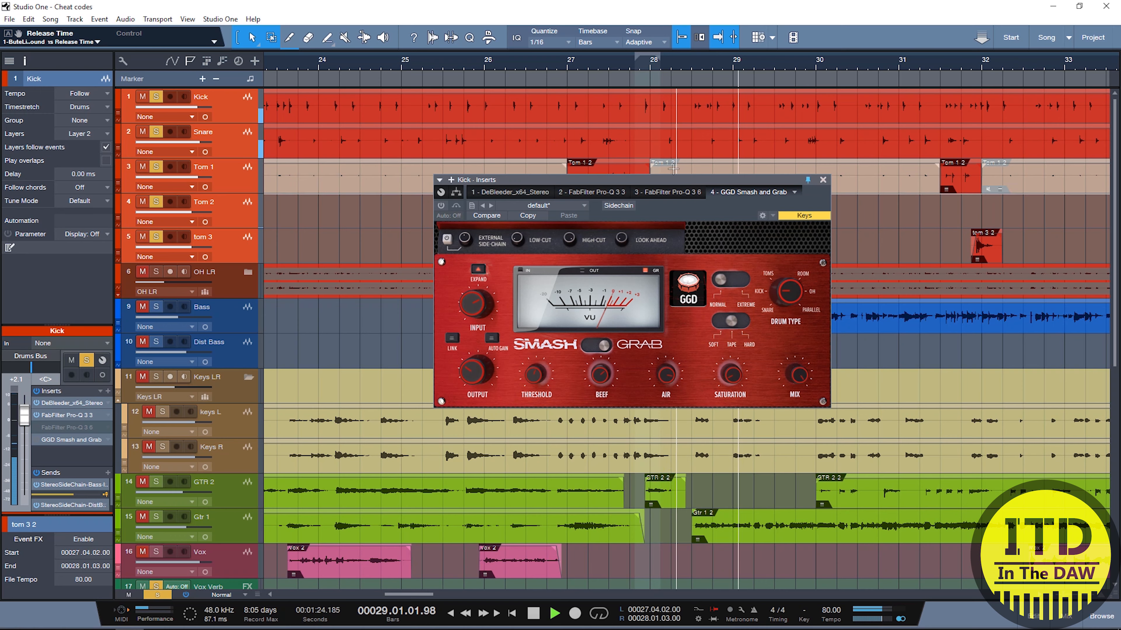
pyautogui.press('space')
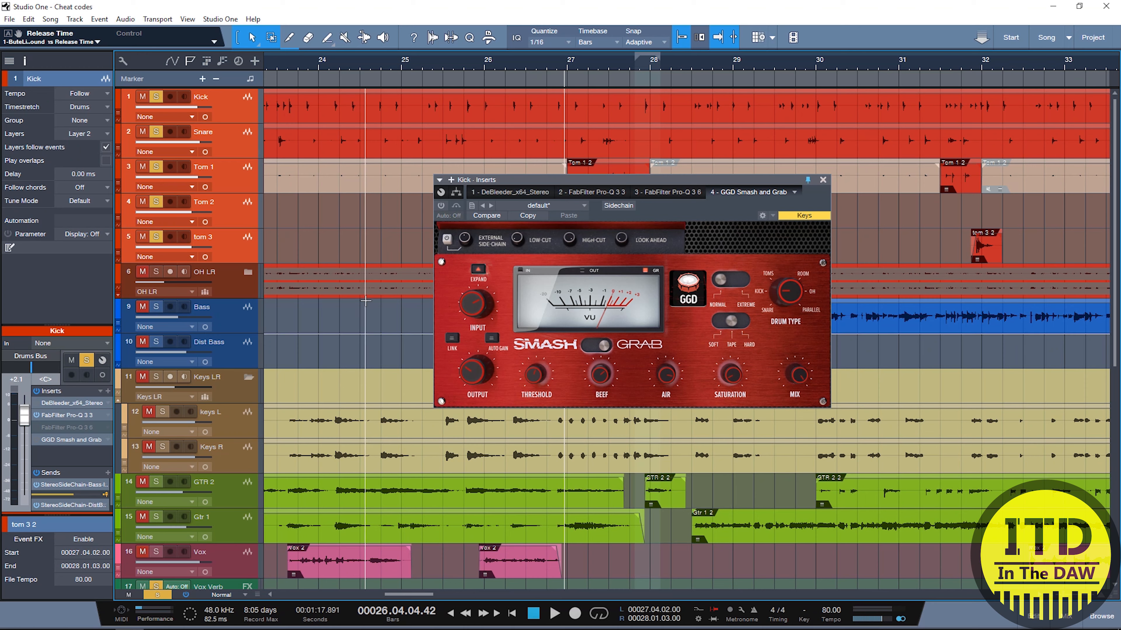
pyautogui.press('space')
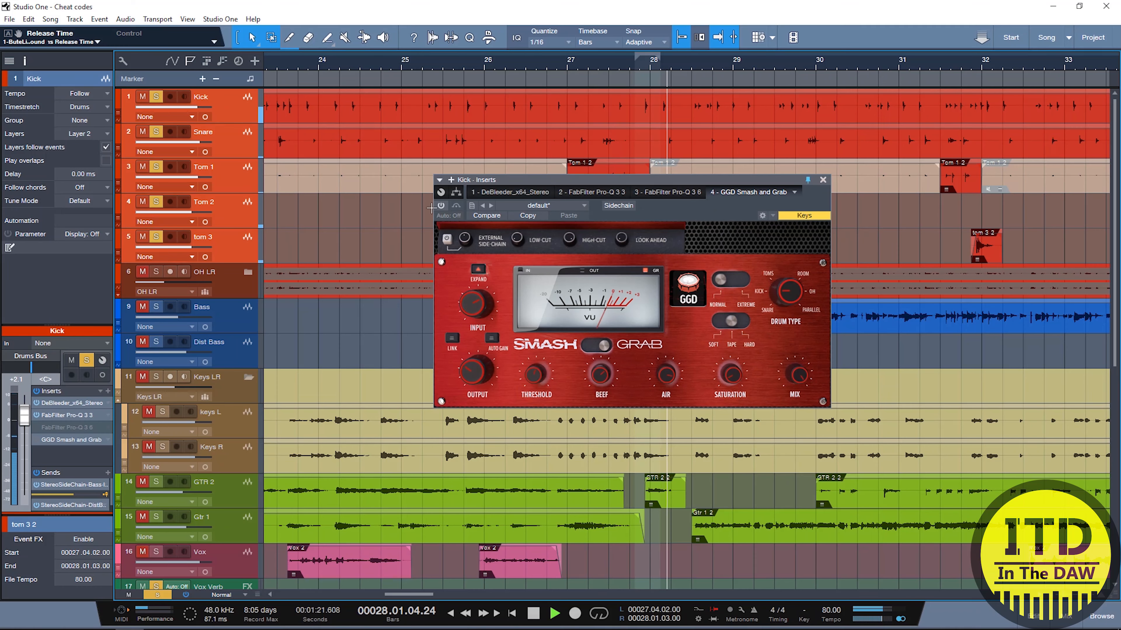
pyautogui.press('space')
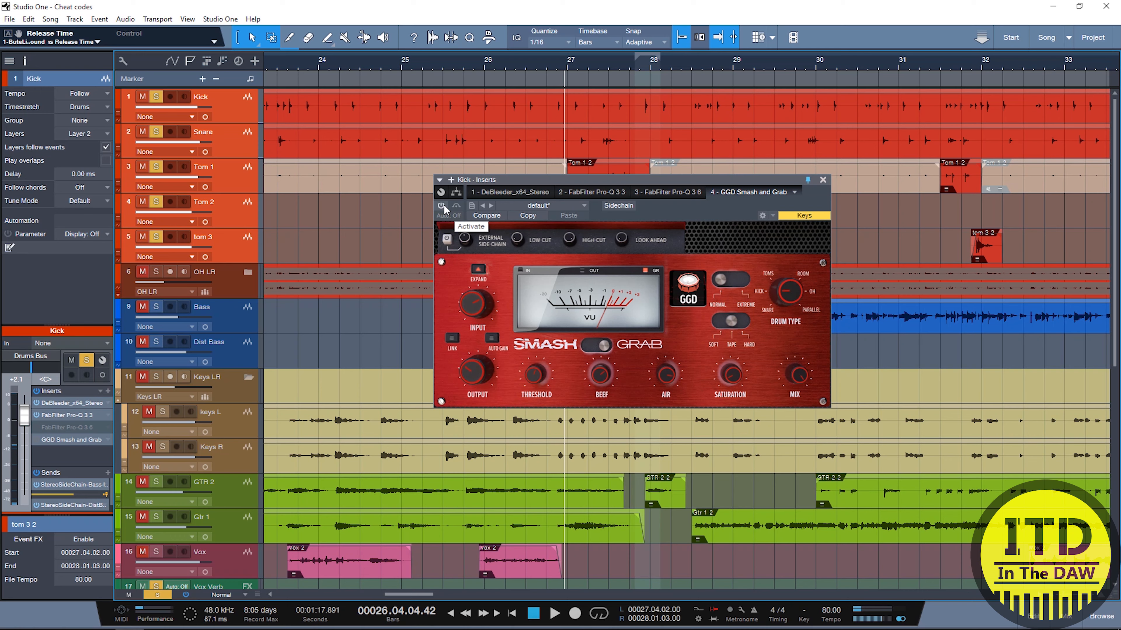
# Reactivate the GGD Smash and Grab compressors and play the same soloed drum passage from just before bar 27
pyautogui.click(441, 205)
pyautogui.click(441, 205)
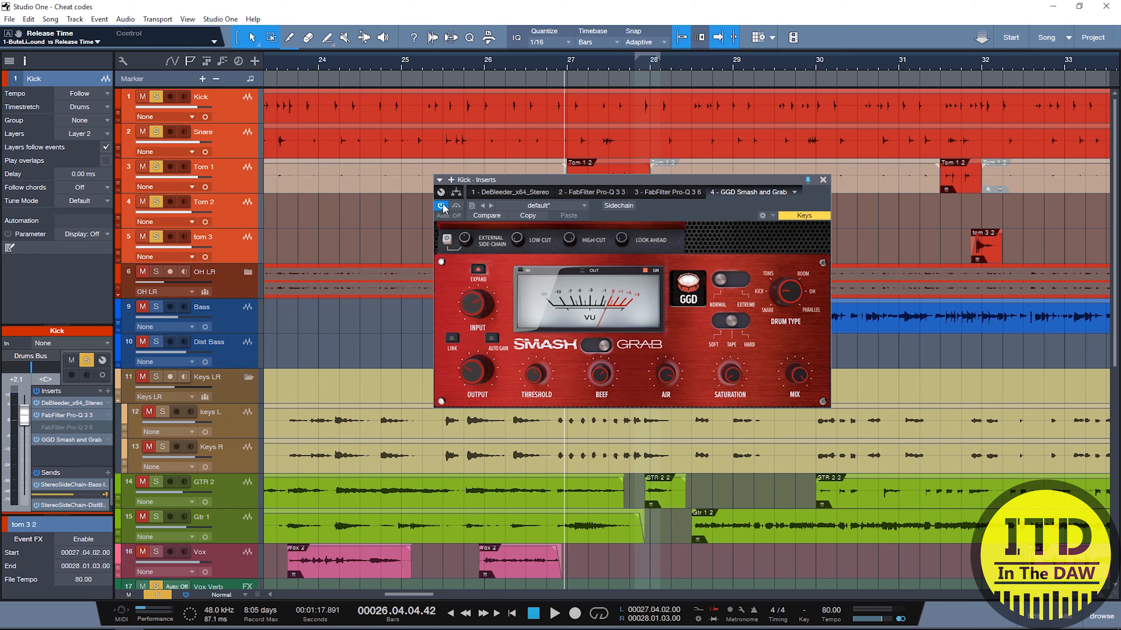
pyautogui.press('space')
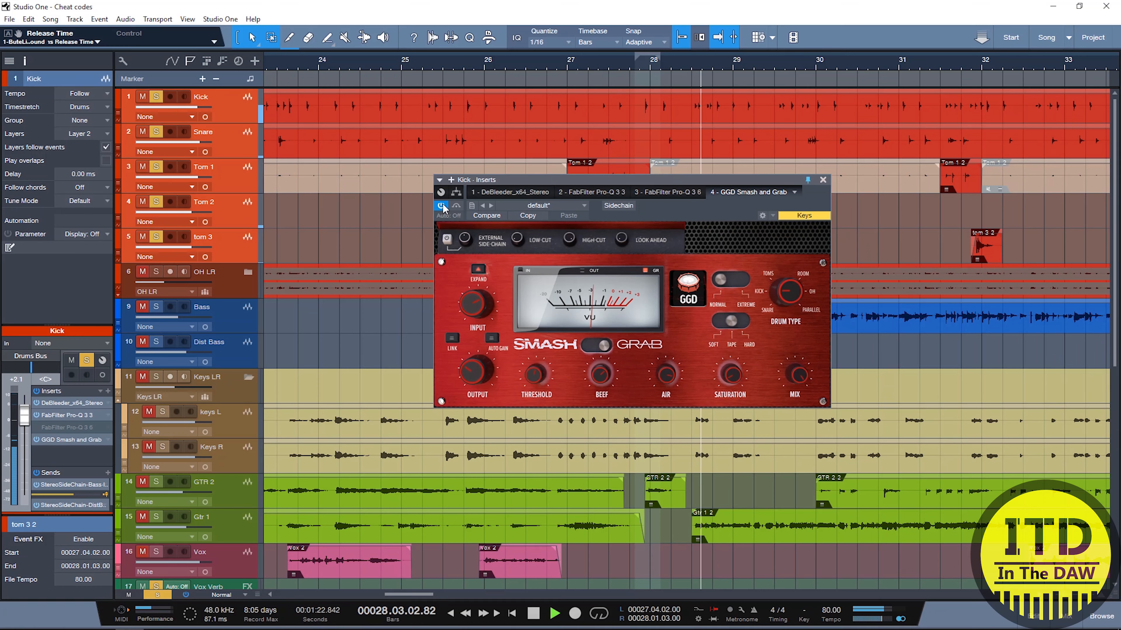
pyautogui.press('space')
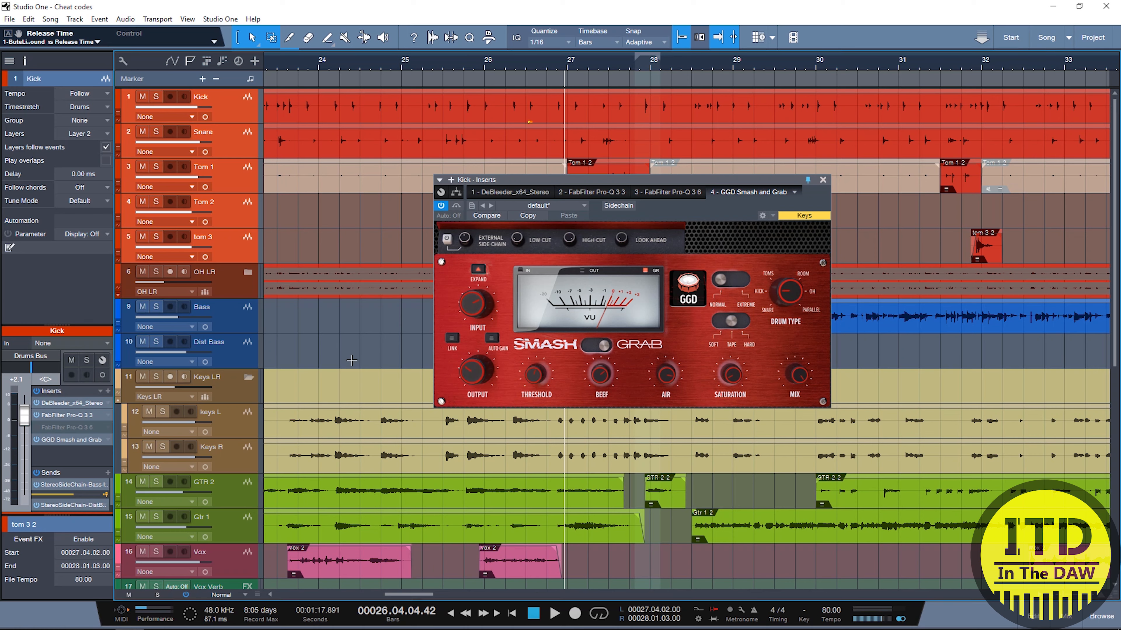
# Play the full mix while switching the drum compressors off and on to compare, leaving them active
pyautogui.click(442, 206)
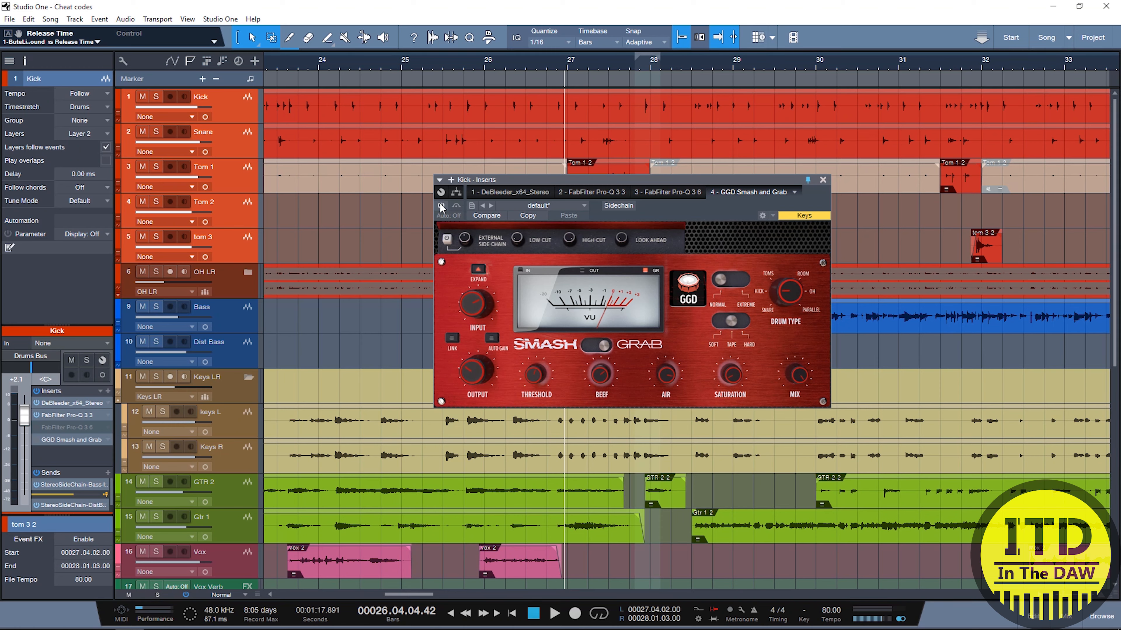
pyautogui.press('space')
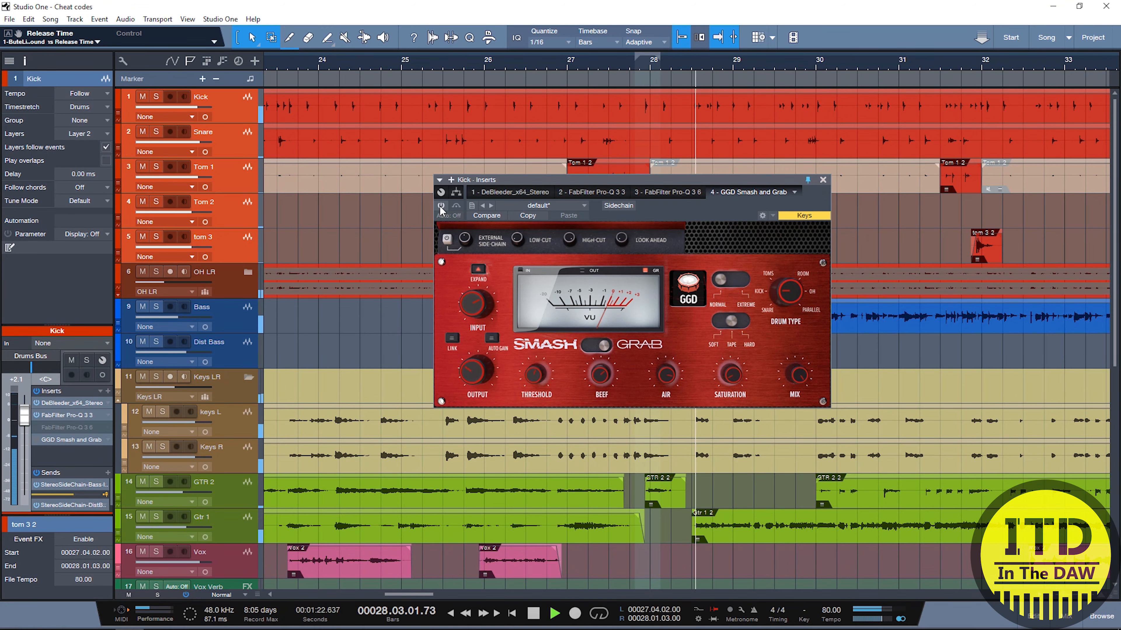
pyautogui.press('F3')
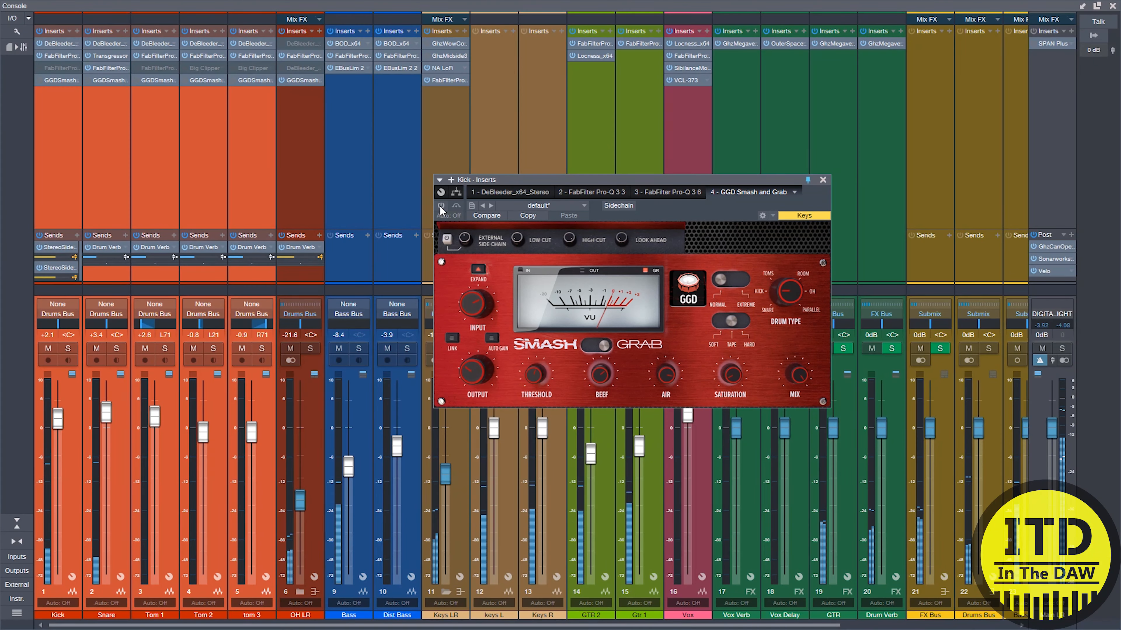
pyautogui.click(440, 205)
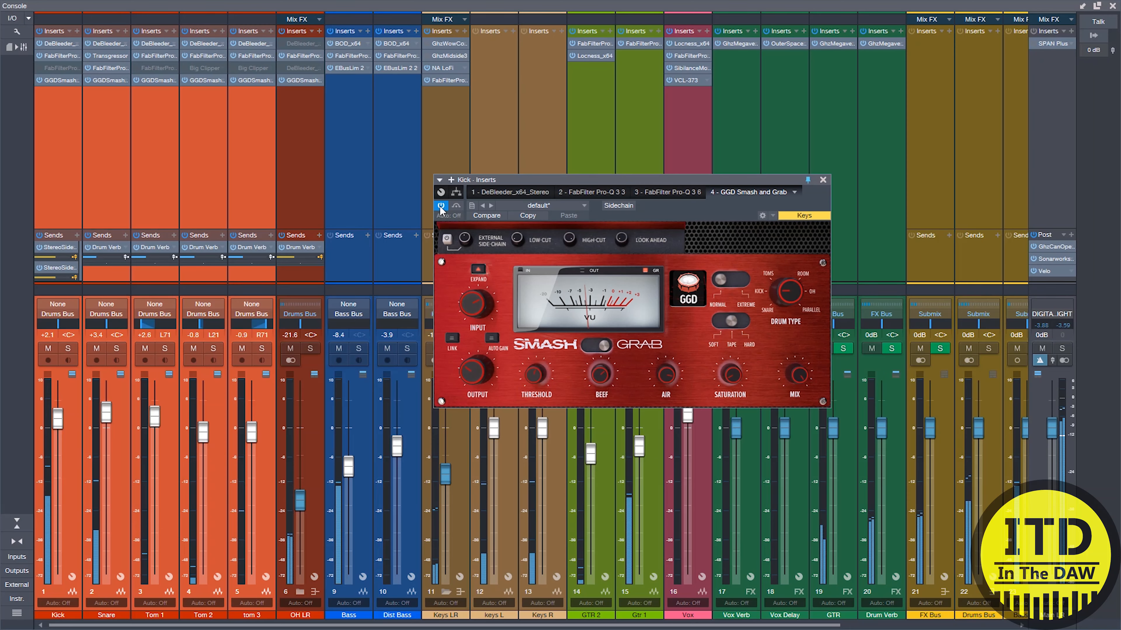
pyautogui.click(440, 206)
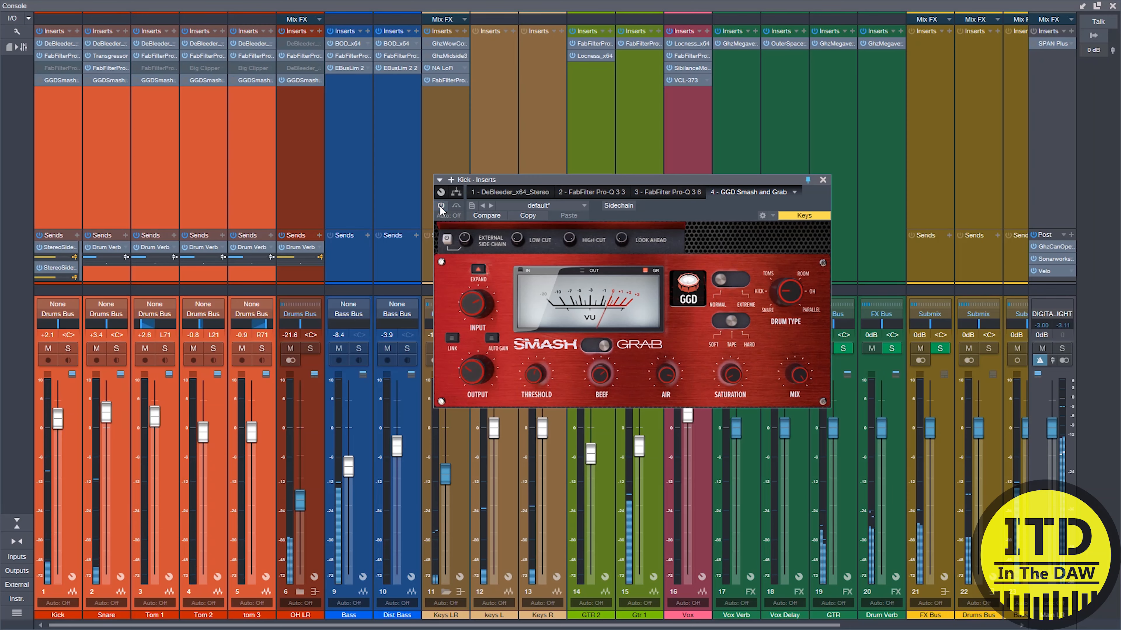
pyautogui.click(440, 205)
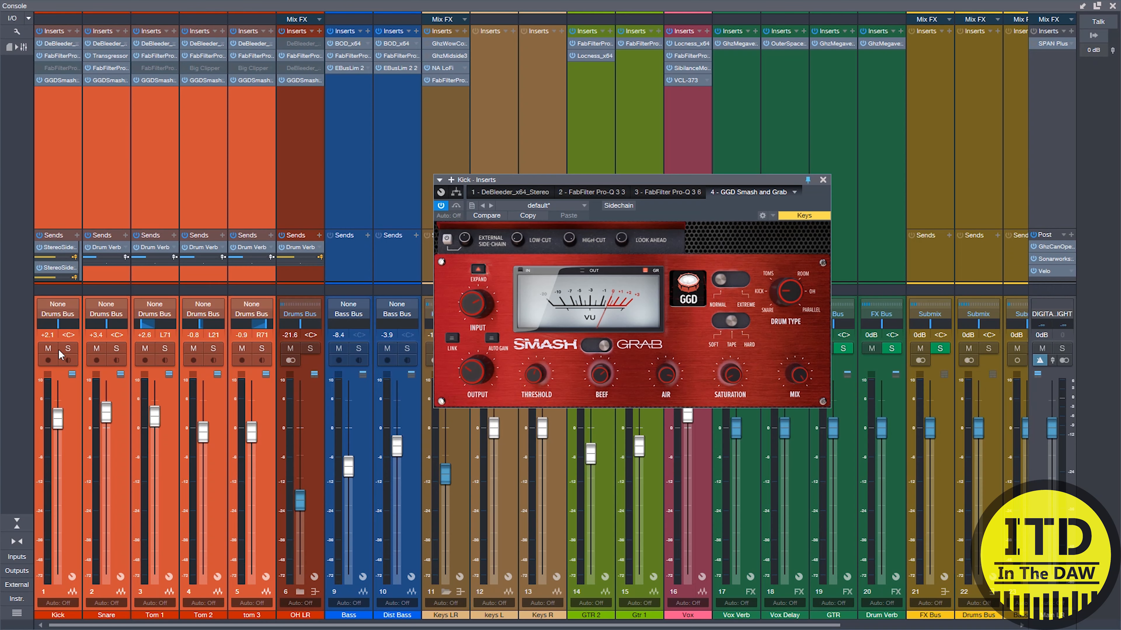
# Select and solo only the Kick channel and play it with its GGD Smash and Grab bypassed
pyautogui.click(76, 194)
pyautogui.click(70, 351)
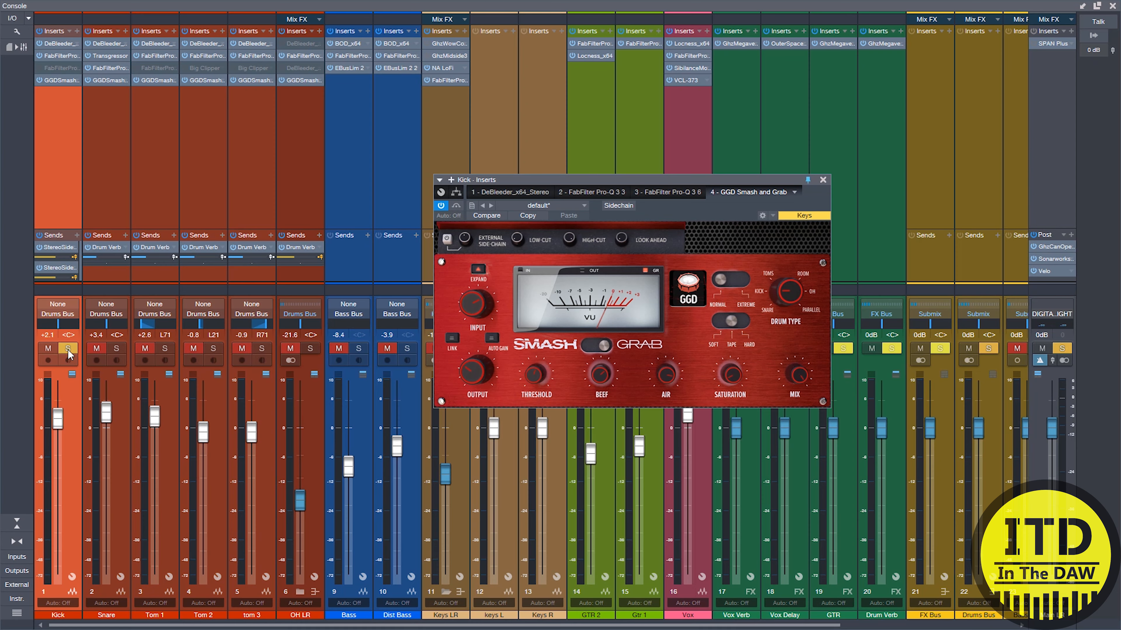
pyautogui.click(441, 207)
pyautogui.press('F3')
pyautogui.press('F3')
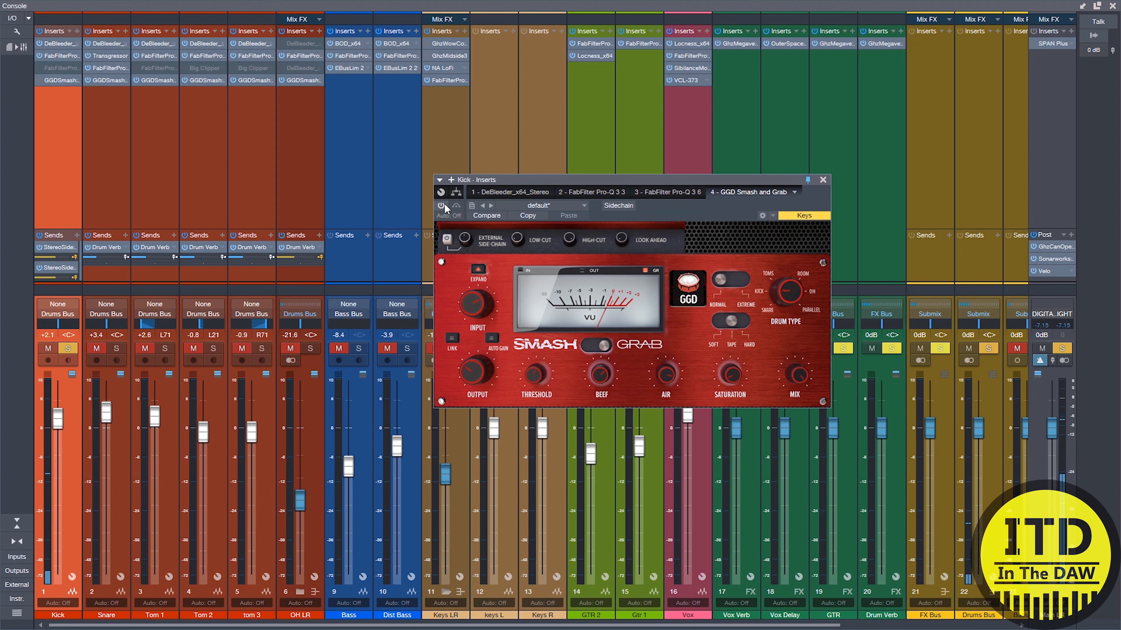
pyautogui.press('space')
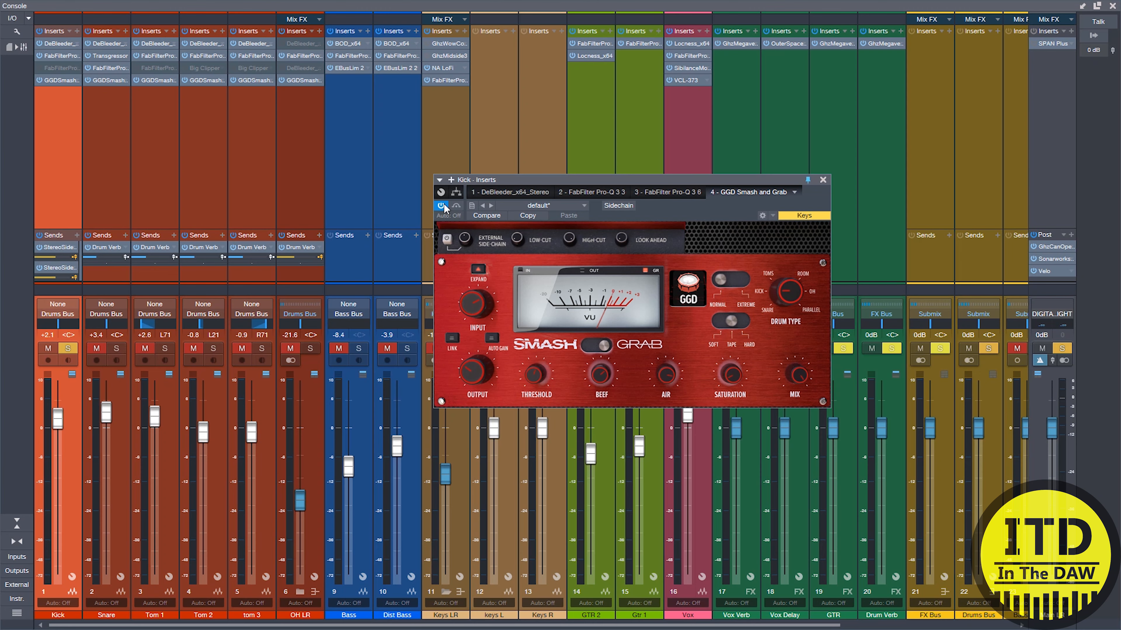
# Reactivate the Kick's GGD Smash and Grab and play the soloed kick in the arrangement view
pyautogui.click(444, 205)
pyautogui.press('F3')
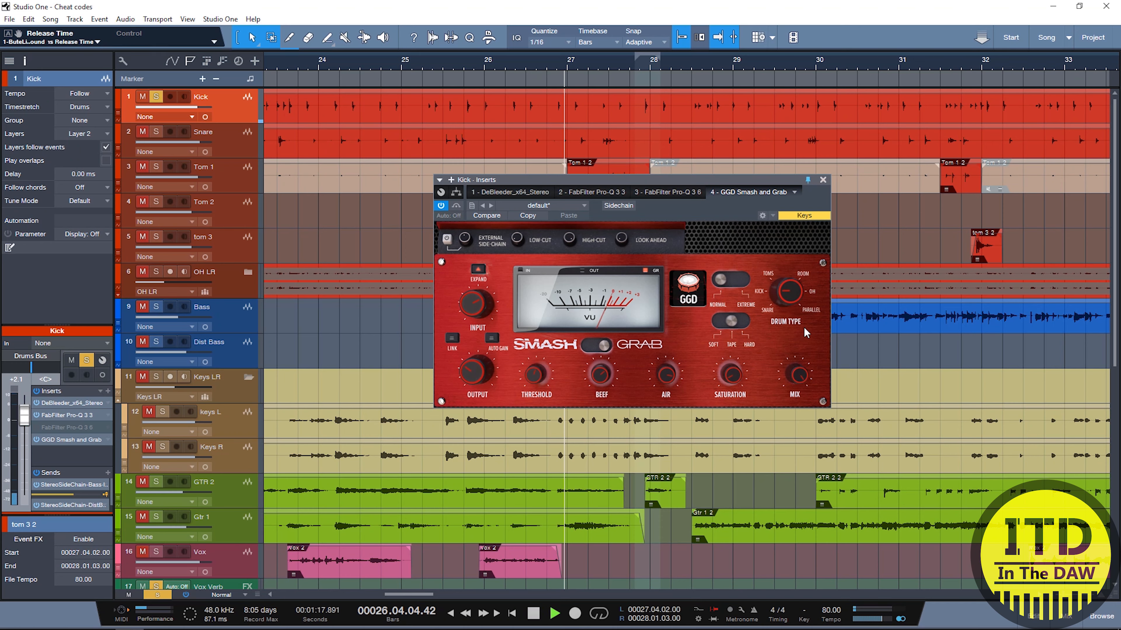
pyautogui.press('space')
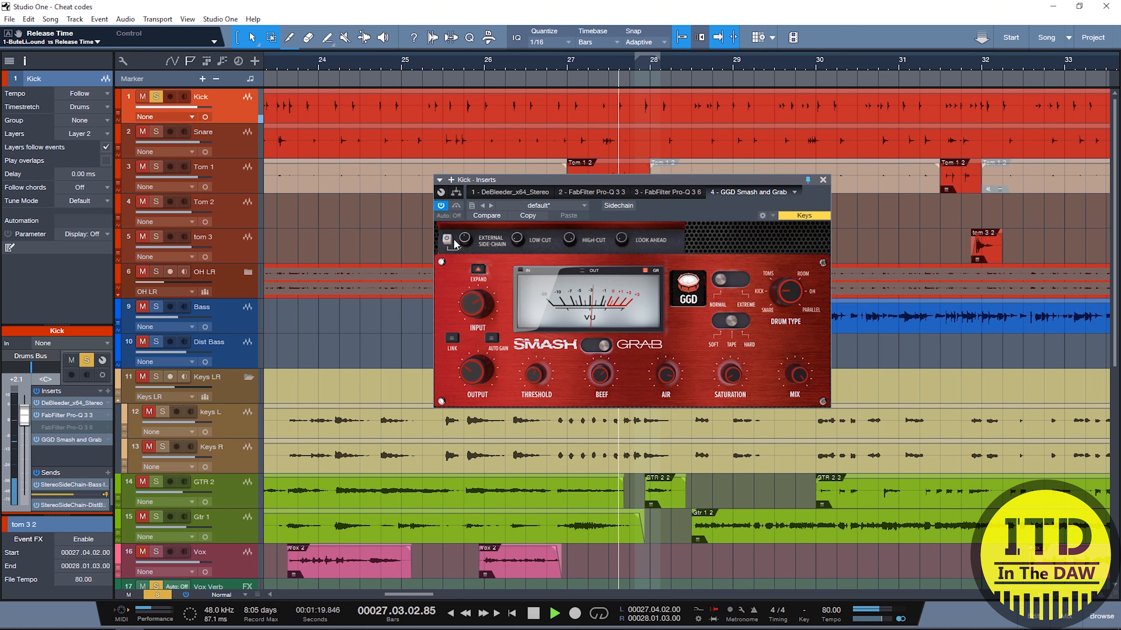
# Replay the soloed kick with its compressor bypassed and active to compare, and close the insert window
pyautogui.click(441, 206)
pyautogui.press('space')
pyautogui.press('space')
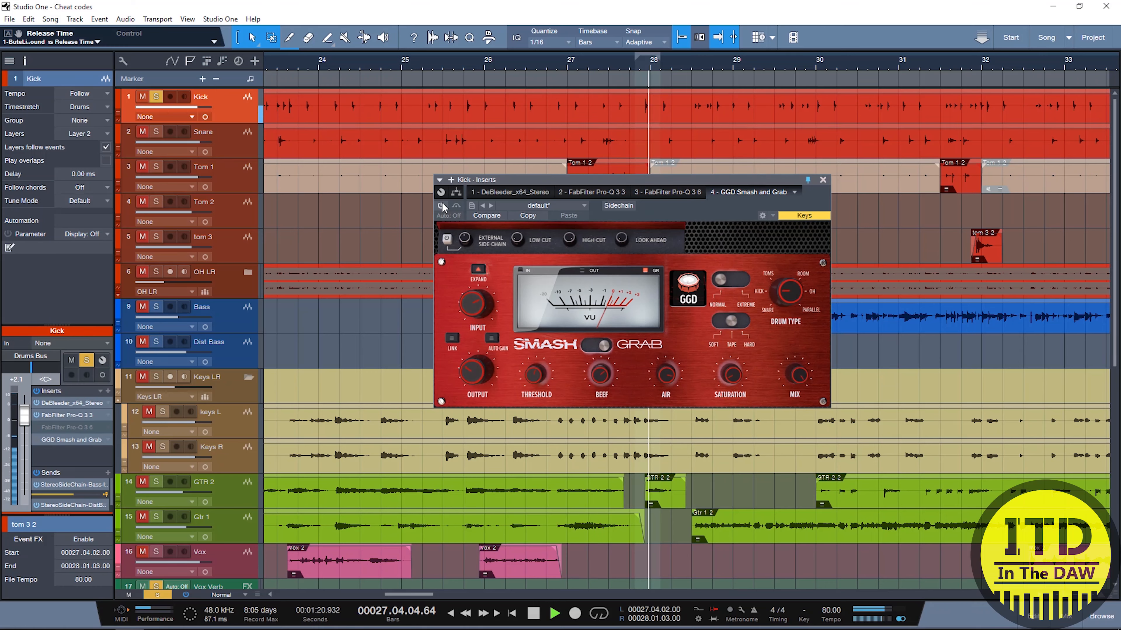
pyautogui.click(441, 206)
pyautogui.press('space')
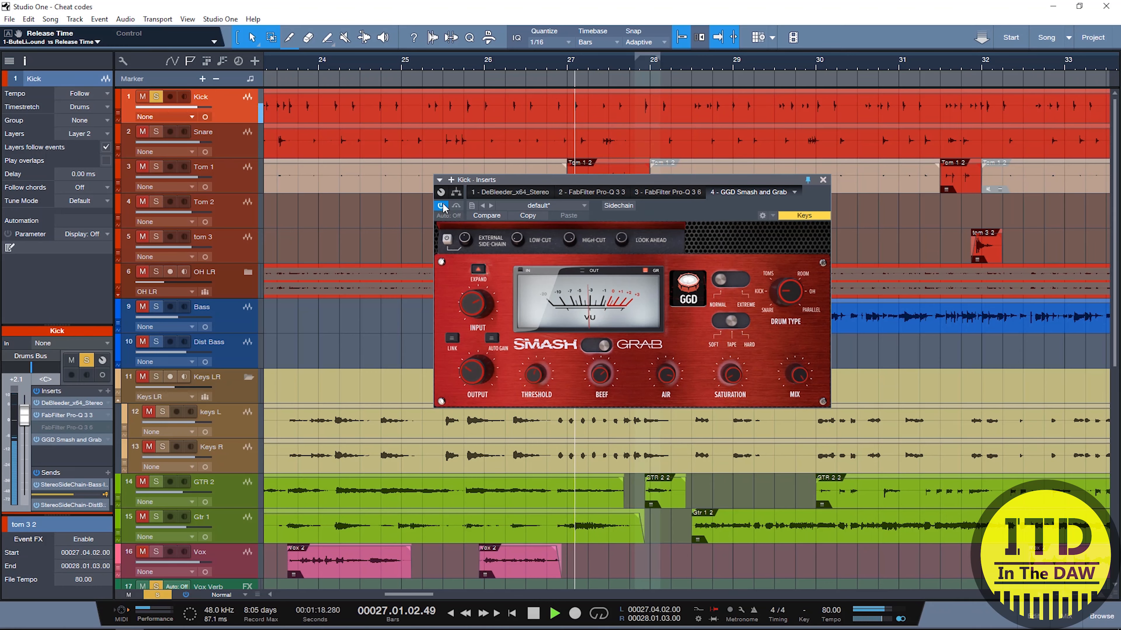
pyautogui.press('space')
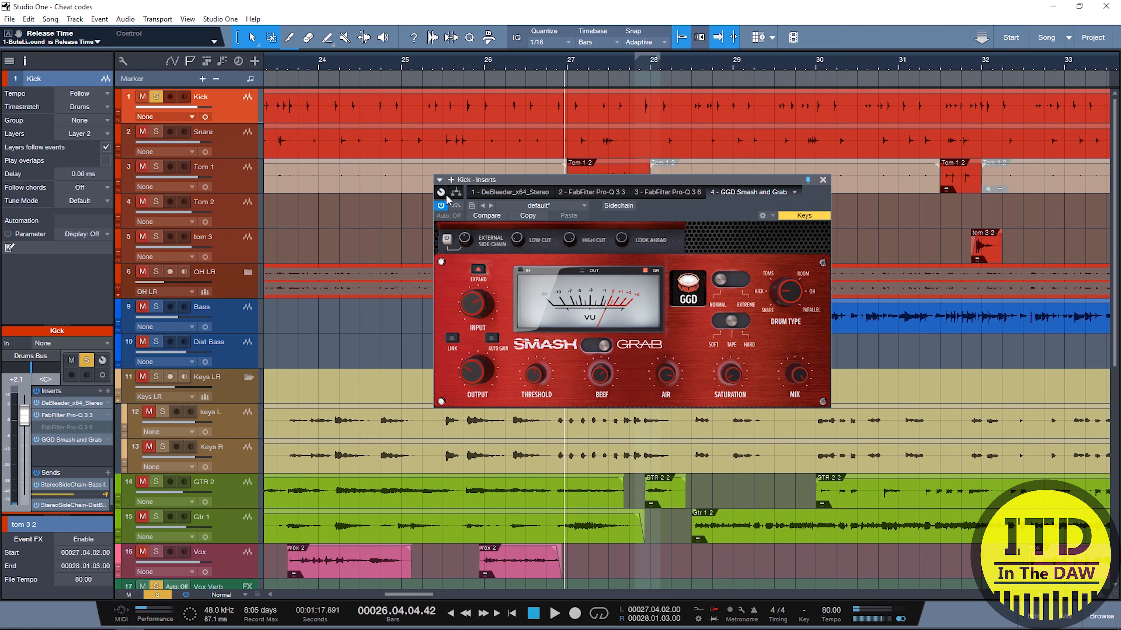
pyautogui.click(822, 180)
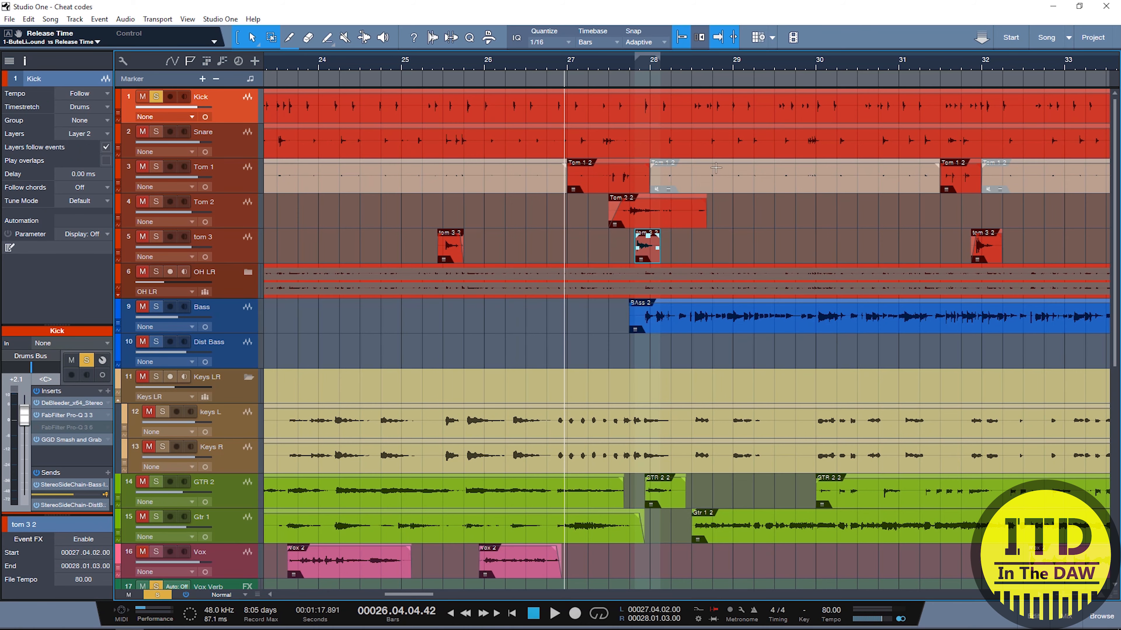
# Solo only the Snare track and open its GGD Smash and Grab compressor
pyautogui.click(233, 147)
pyautogui.keyDown('ctrl'); pyautogui.click(156, 132); pyautogui.keyUp('ctrl')
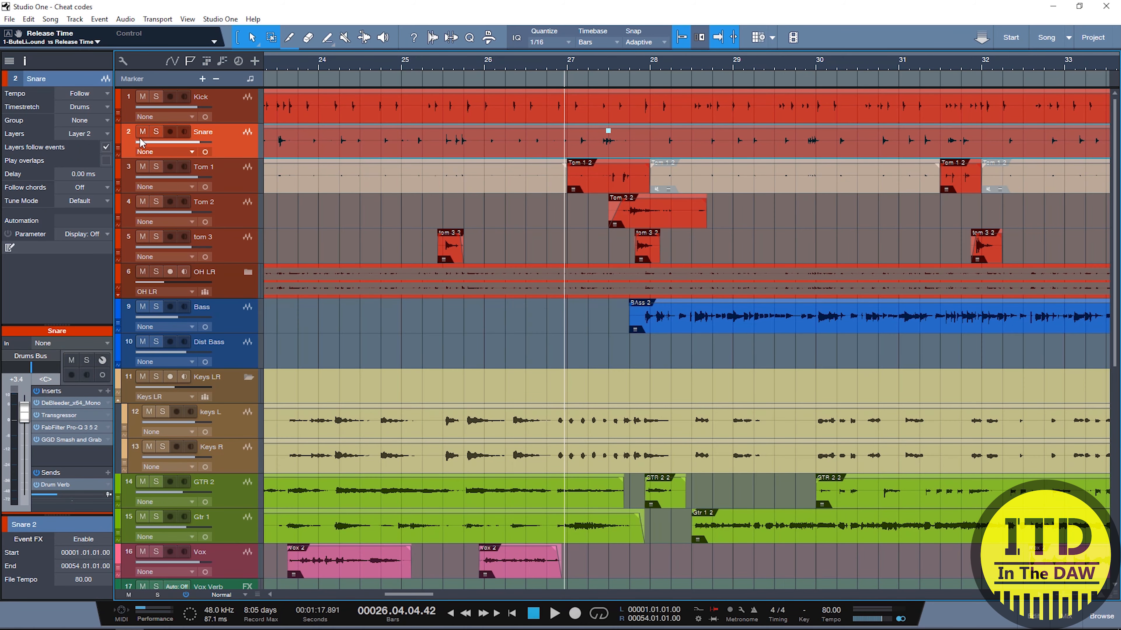
pyautogui.click(61, 440)
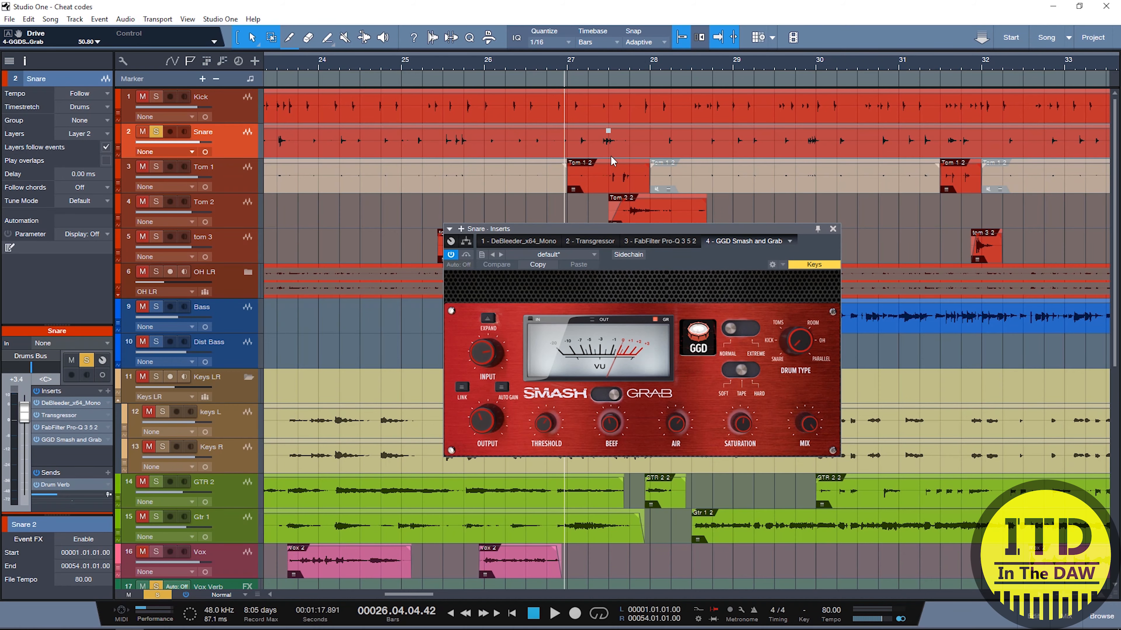
pyautogui.scroll(4, 591, 146)
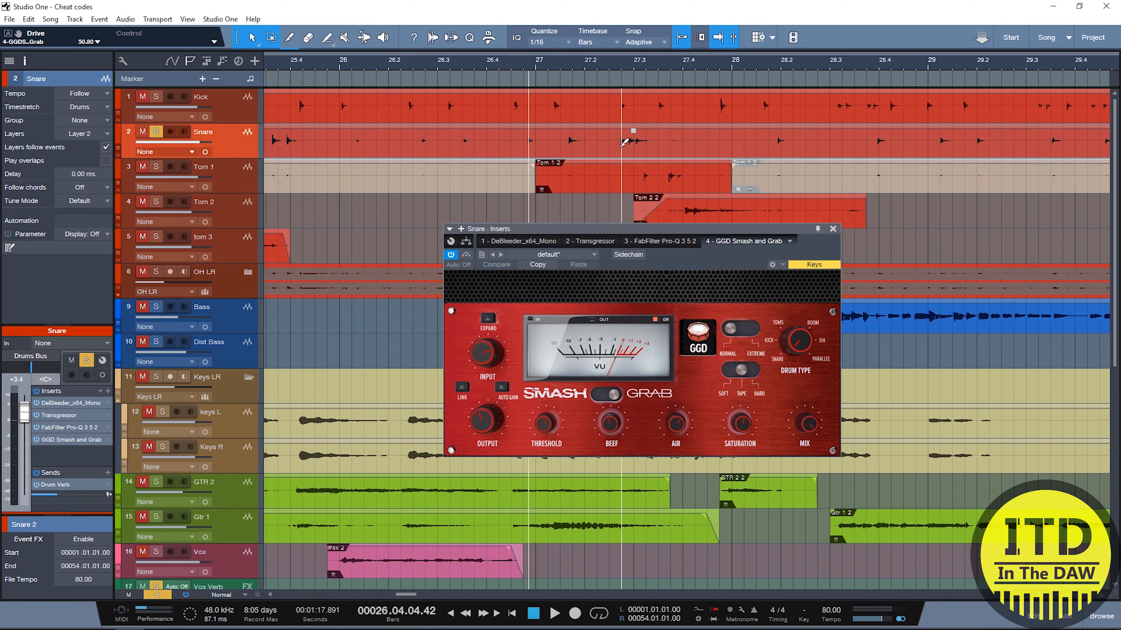
# Play the soloed snare from about bar 27 with its GGD Smash and Grab bypassed and active to compare
pyautogui.hotkey('ctrl', 'space')
pyautogui.hotkey('ctrl', 'space')
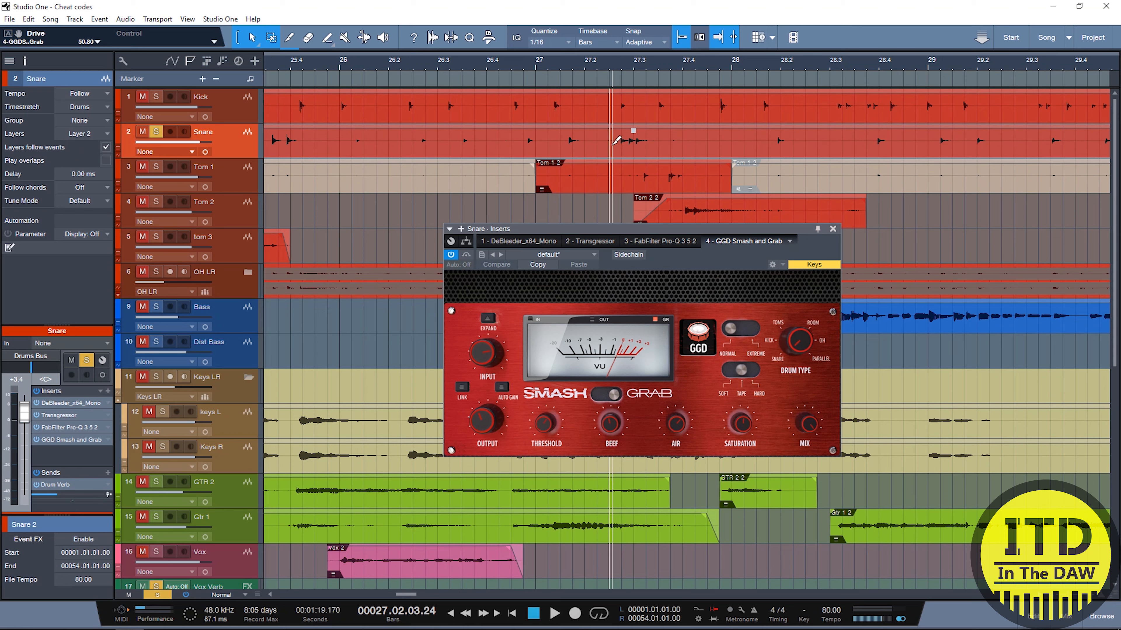
pyautogui.click(452, 255)
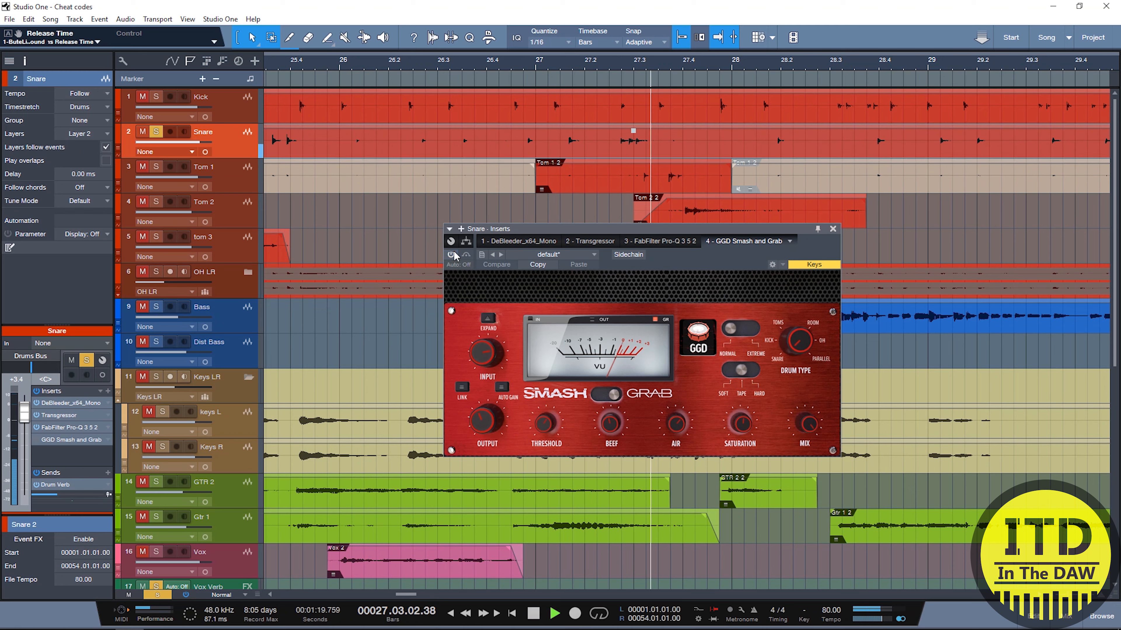
pyautogui.press('space')
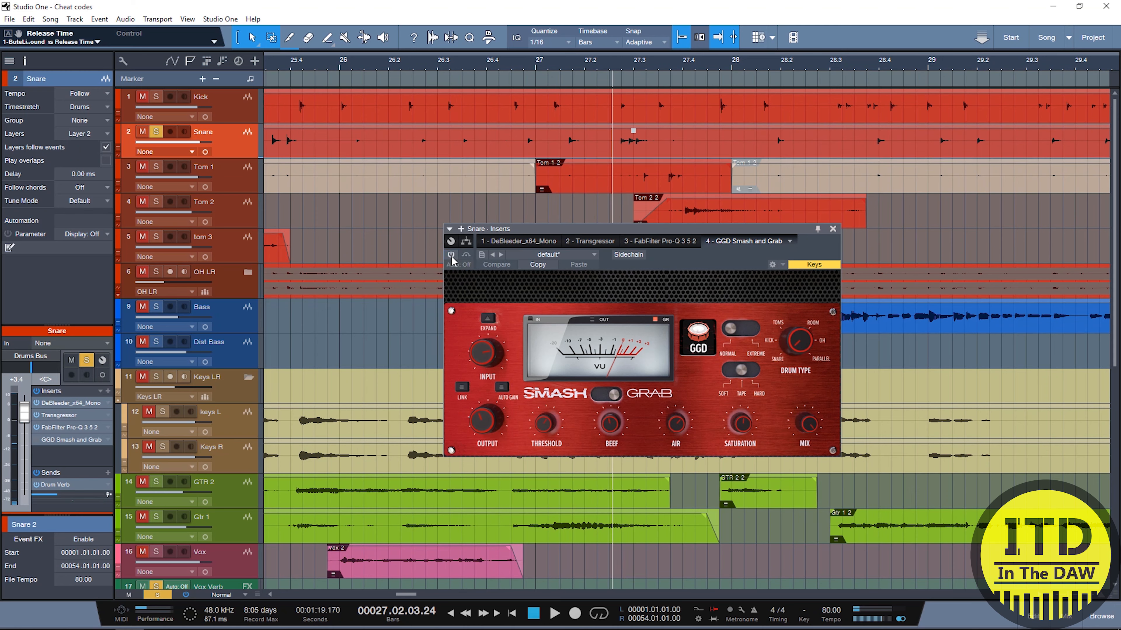
pyautogui.click(451, 256)
pyautogui.press('space')
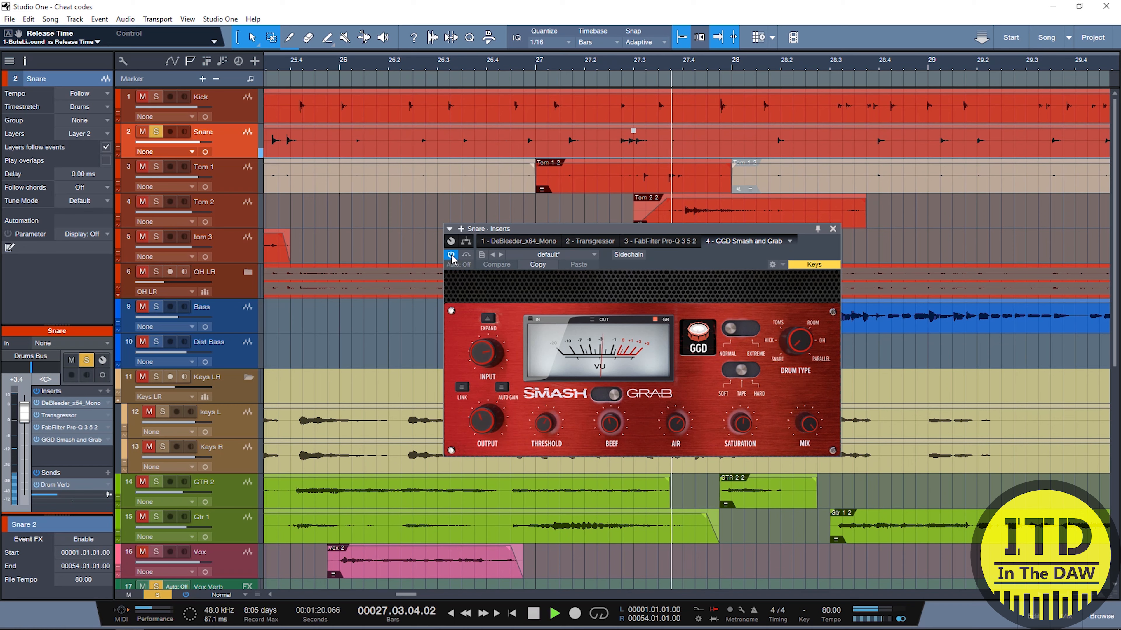
pyautogui.press('space')
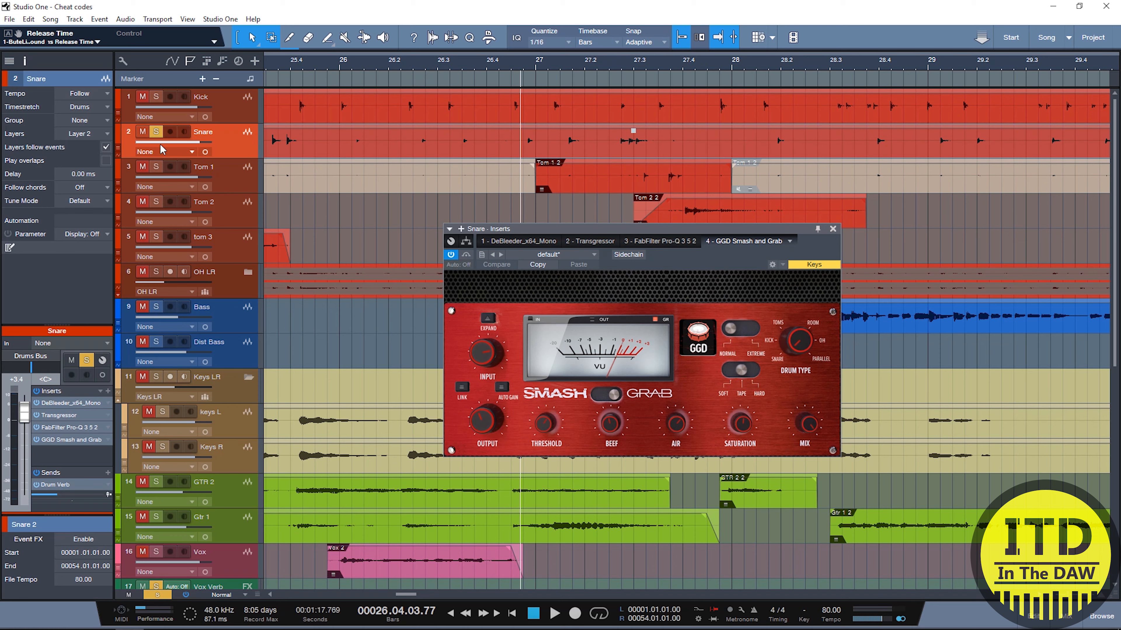
# Unsolo the Snare and play the full mix with the snare compressor bypassed and active
pyautogui.click(156, 132)
pyautogui.click(451, 255)
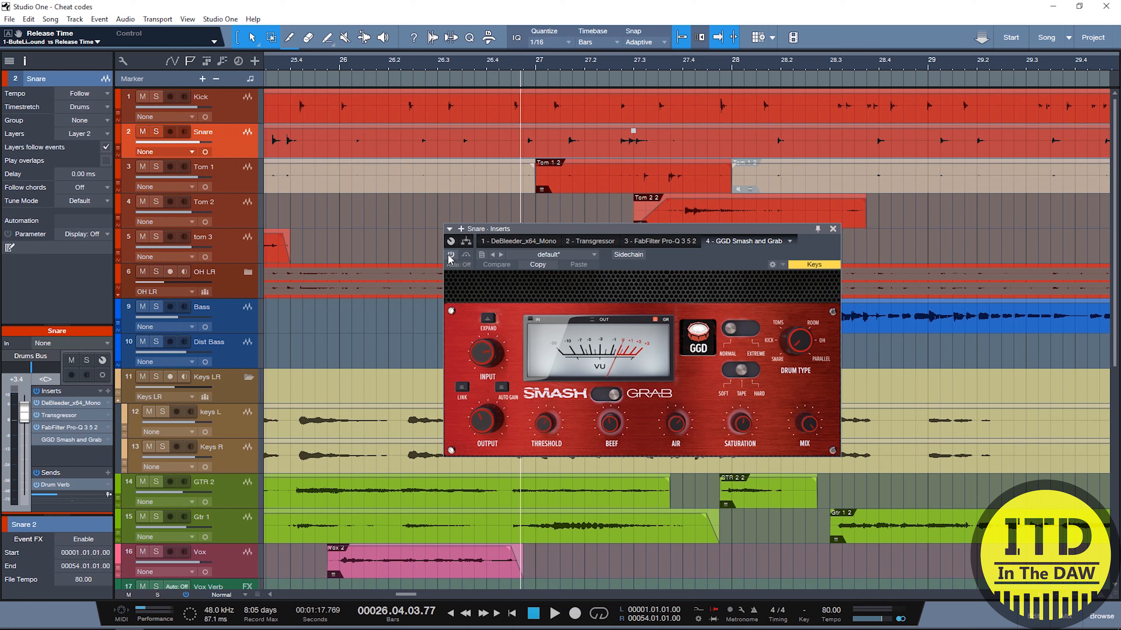
pyautogui.press('space')
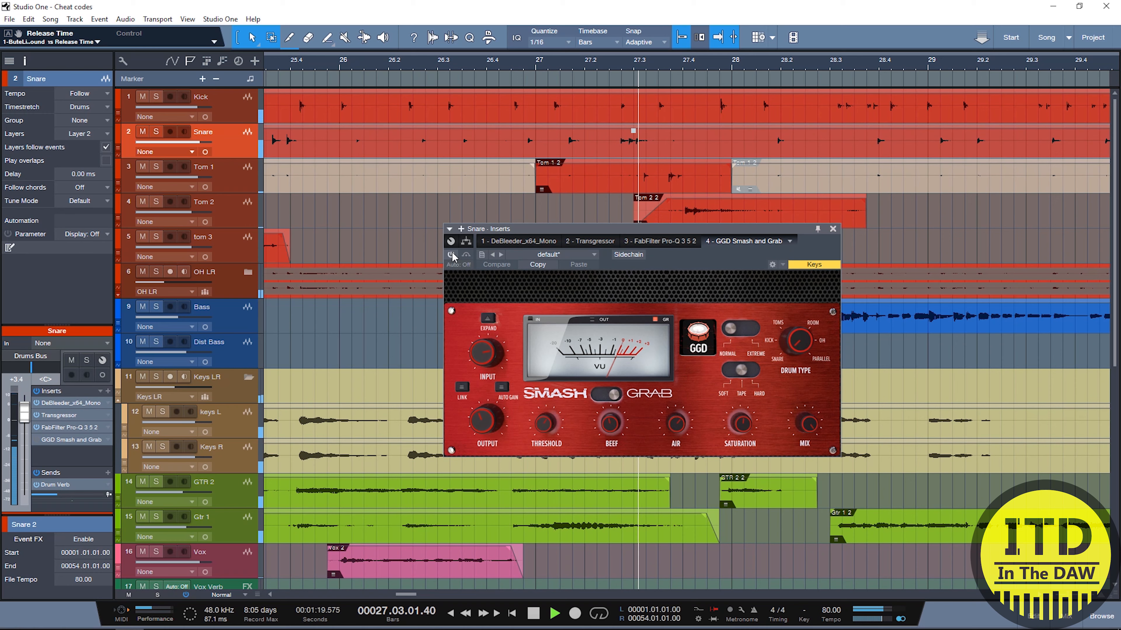
pyautogui.press('space')
pyautogui.click(450, 255)
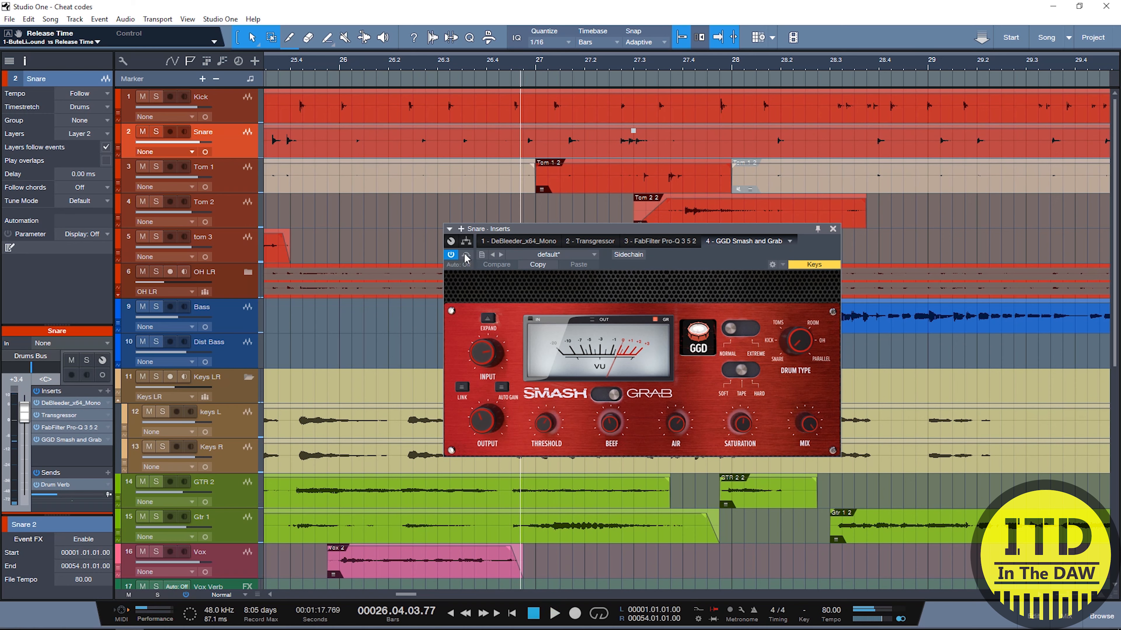
pyautogui.press('space')
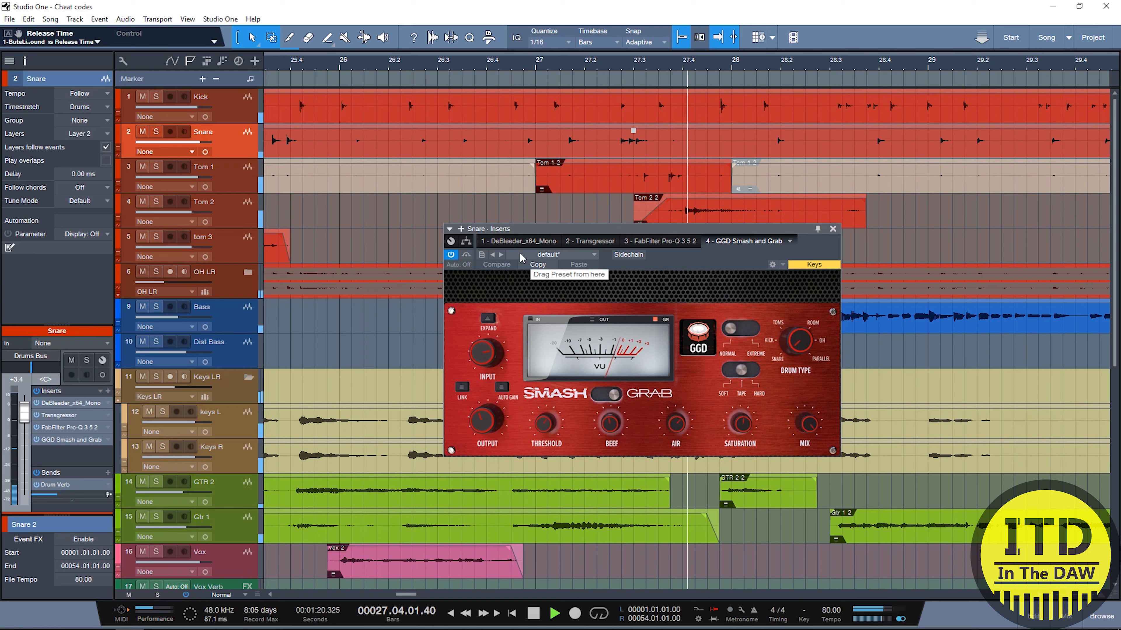
pyautogui.press('space')
# Repeat the full-mix comparison with the snare's GGD Smash and Grab bypassed and active, and close the insert window
pyautogui.press('s')
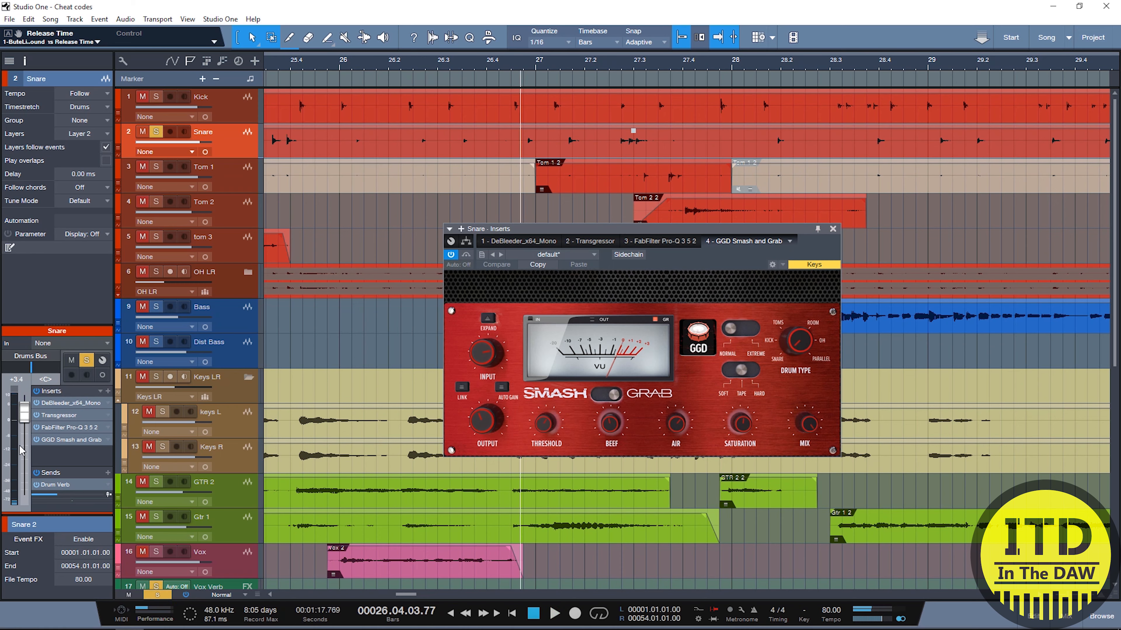
pyautogui.press('s')
pyautogui.click(451, 255)
pyautogui.press('space')
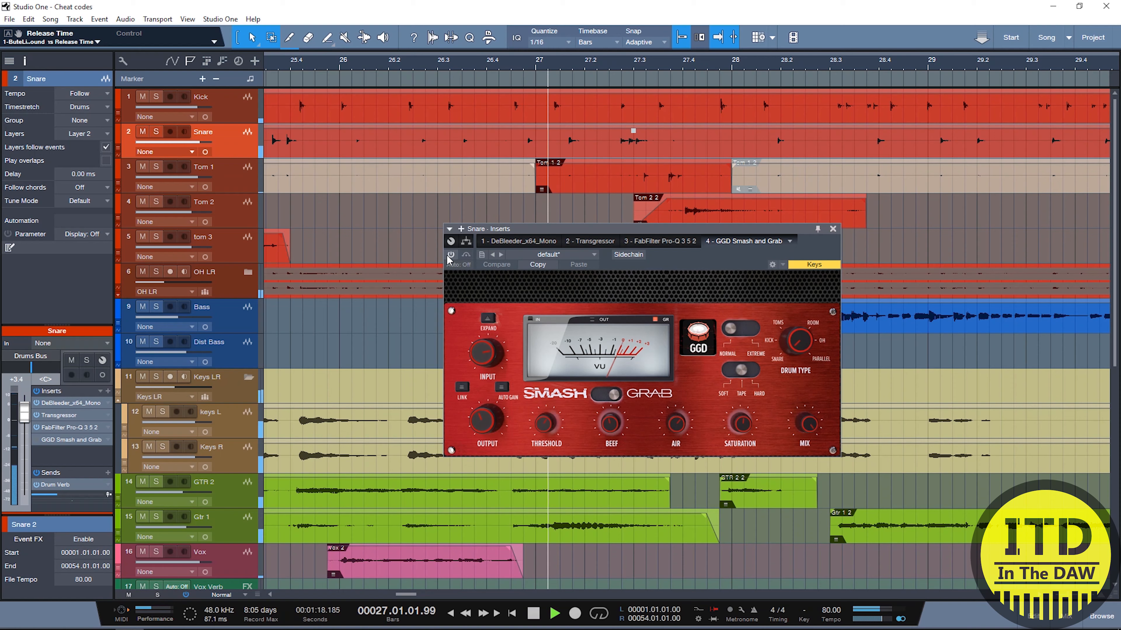
pyautogui.press('space')
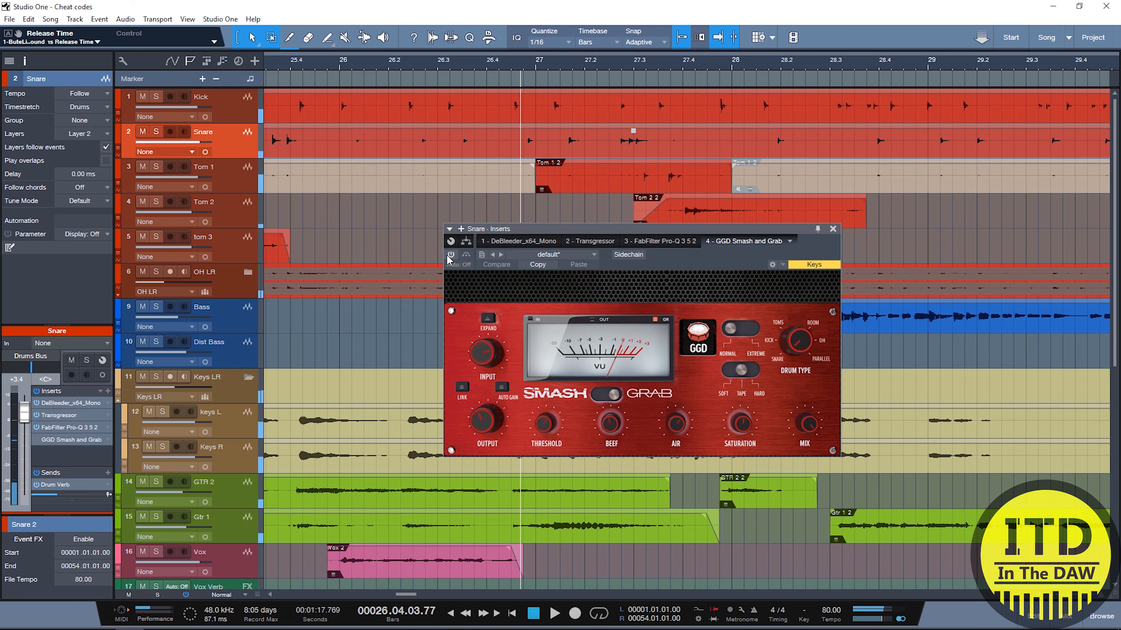
pyautogui.click(451, 255)
pyautogui.press('space')
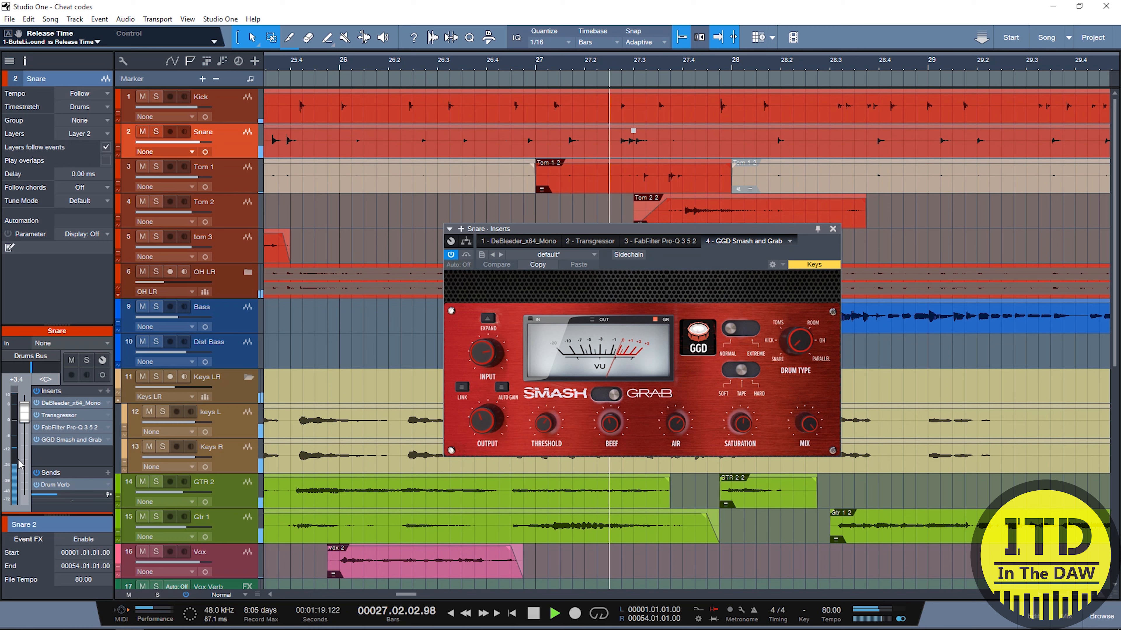
pyautogui.press('space')
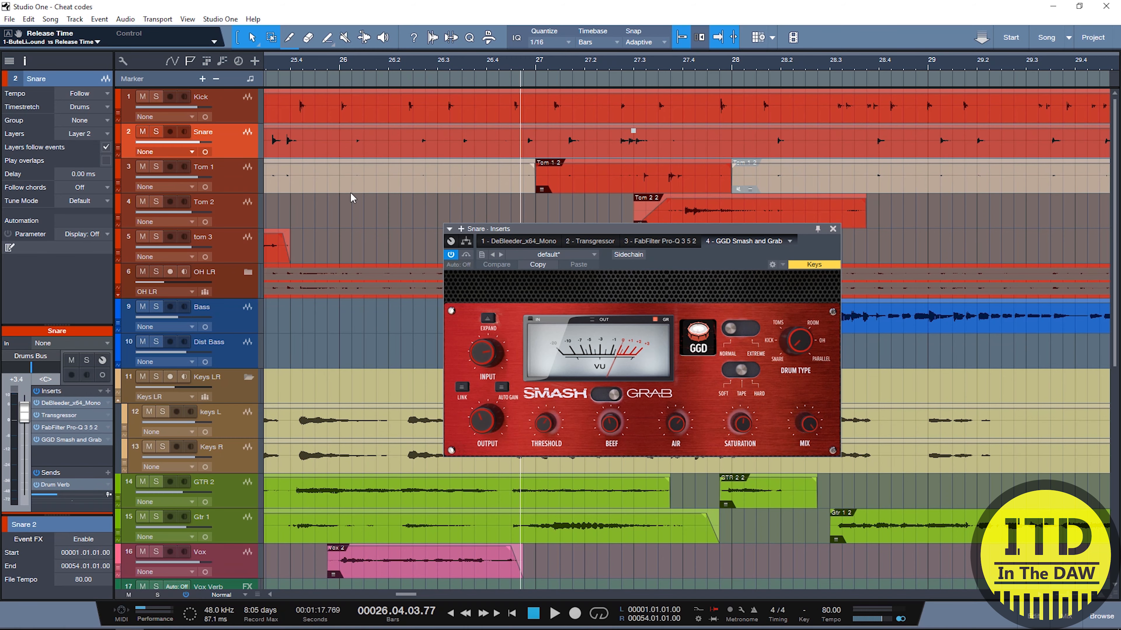
pyautogui.click(833, 229)
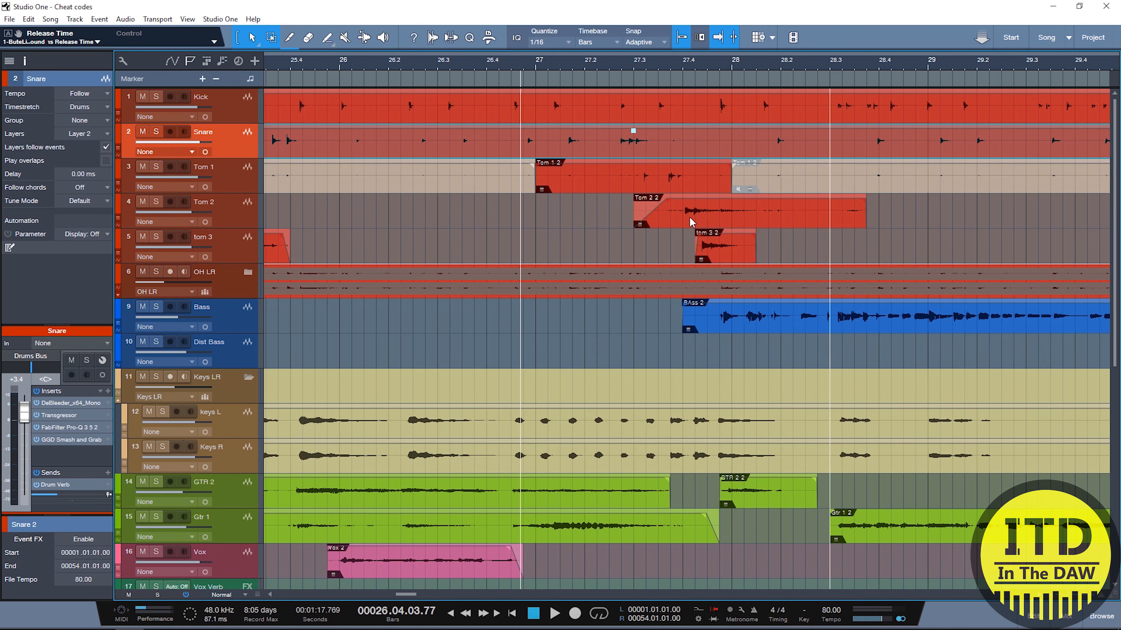
# Select the Tom 1, Tom 2 and tom 3 tracks together and open tom 3's GGD Smash and Grab compressor
pyautogui.click(182, 177)
pyautogui.keyDown('shift'); pyautogui.click(229, 223); pyautogui.keyUp('shift')
pyautogui.keyDown('shift'); pyautogui.click(229, 243); pyautogui.keyUp('shift')
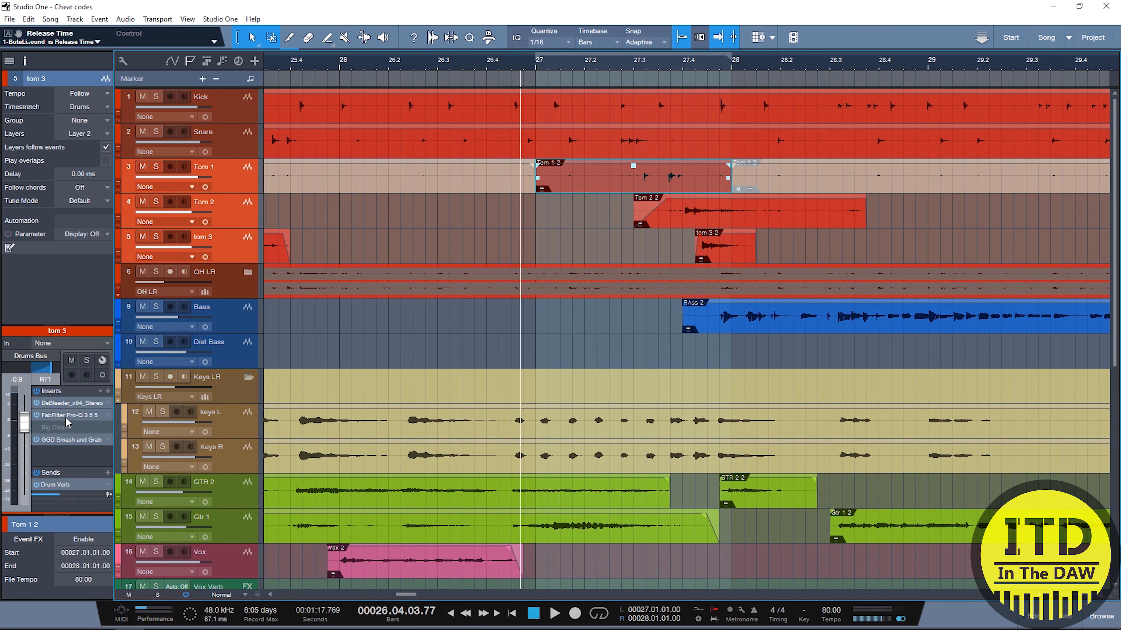
pyautogui.click(60, 439)
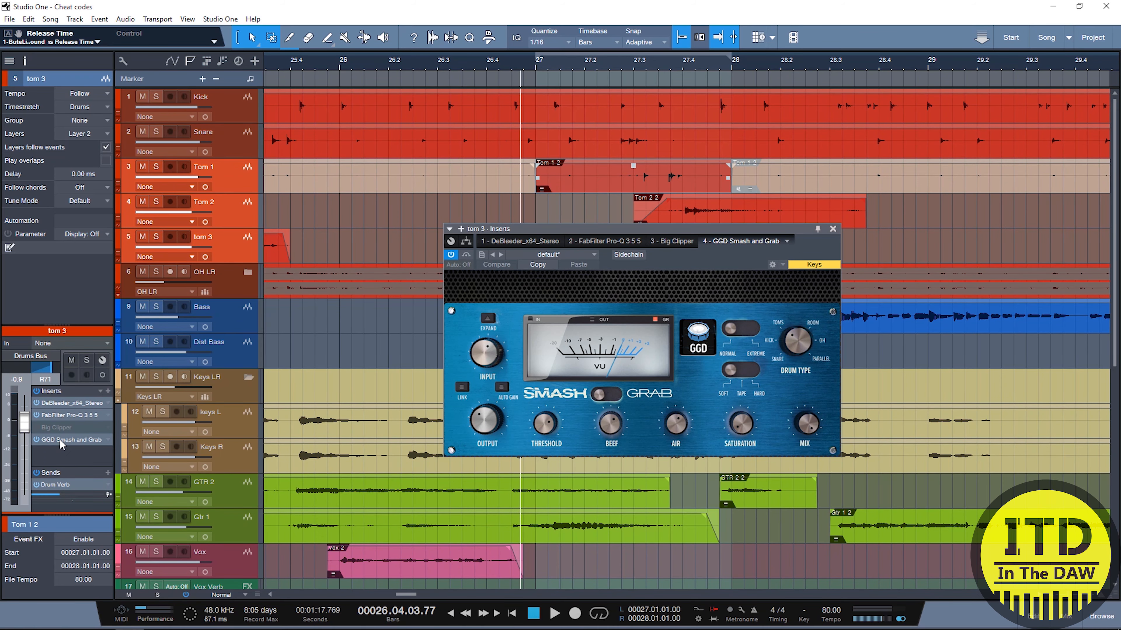
# Show the mixing console and examine the GGD Smash and Grab settings on Tom 2 and Tom 1
pyautogui.press('F3')
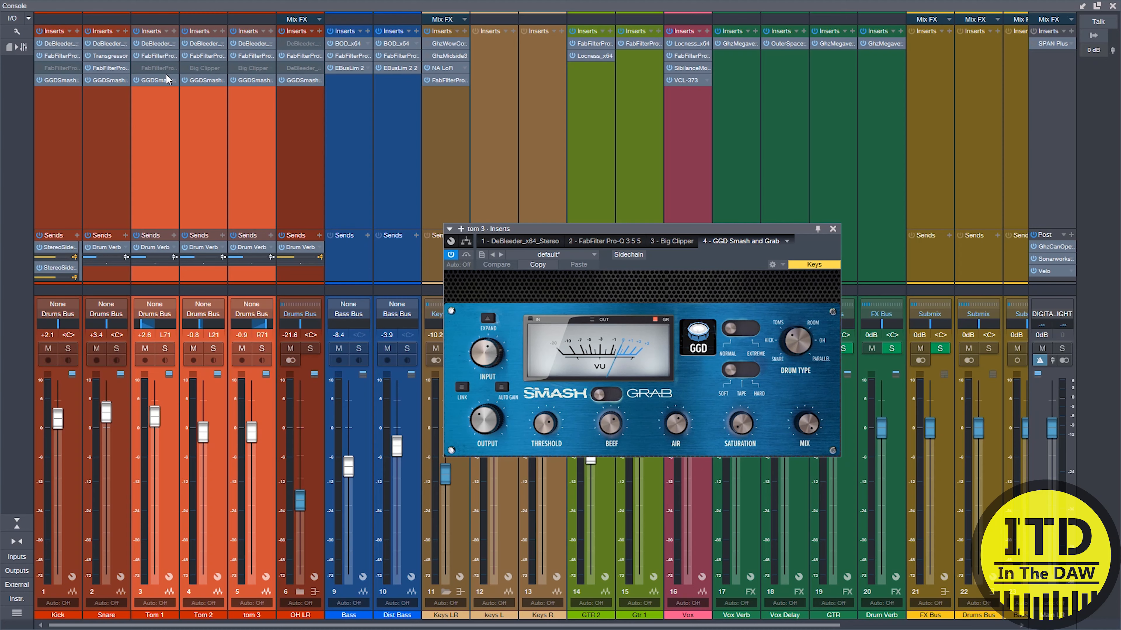
pyautogui.click(216, 80)
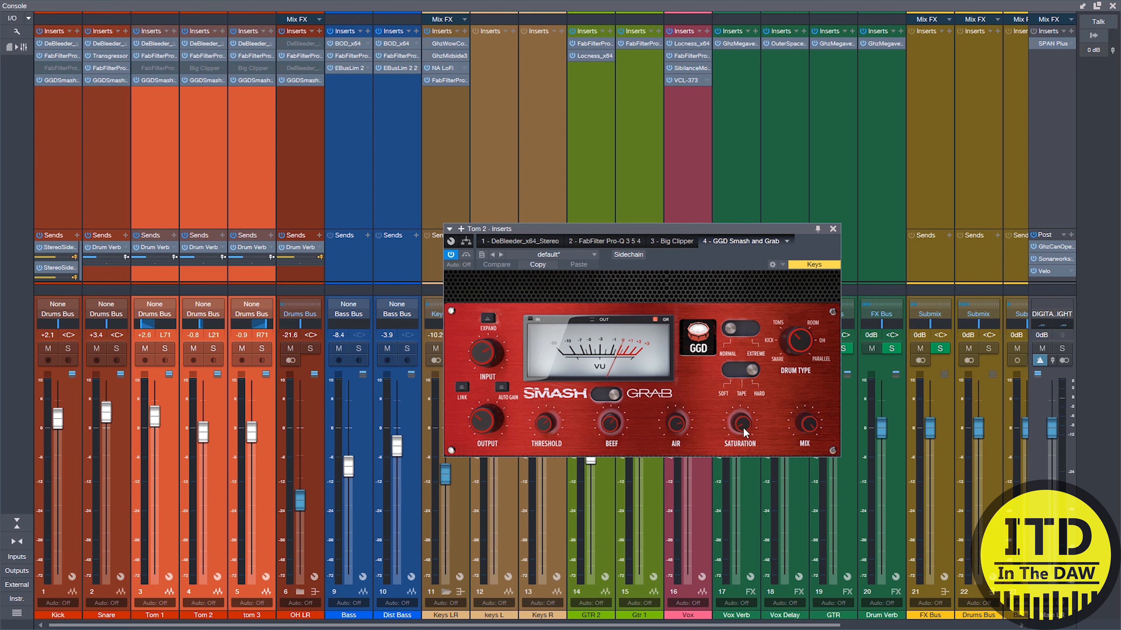
pyautogui.click(152, 81)
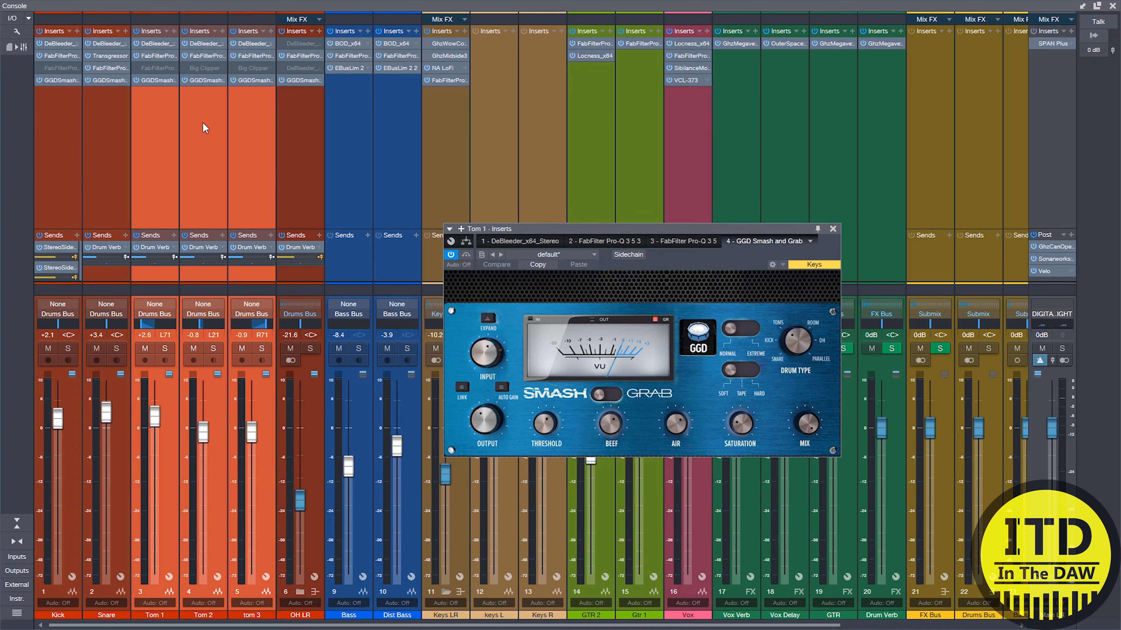
# Return to the arrangement, solo the three toms and play them with their GGD Smash and Grab bypassed and active
pyautogui.press('F3')
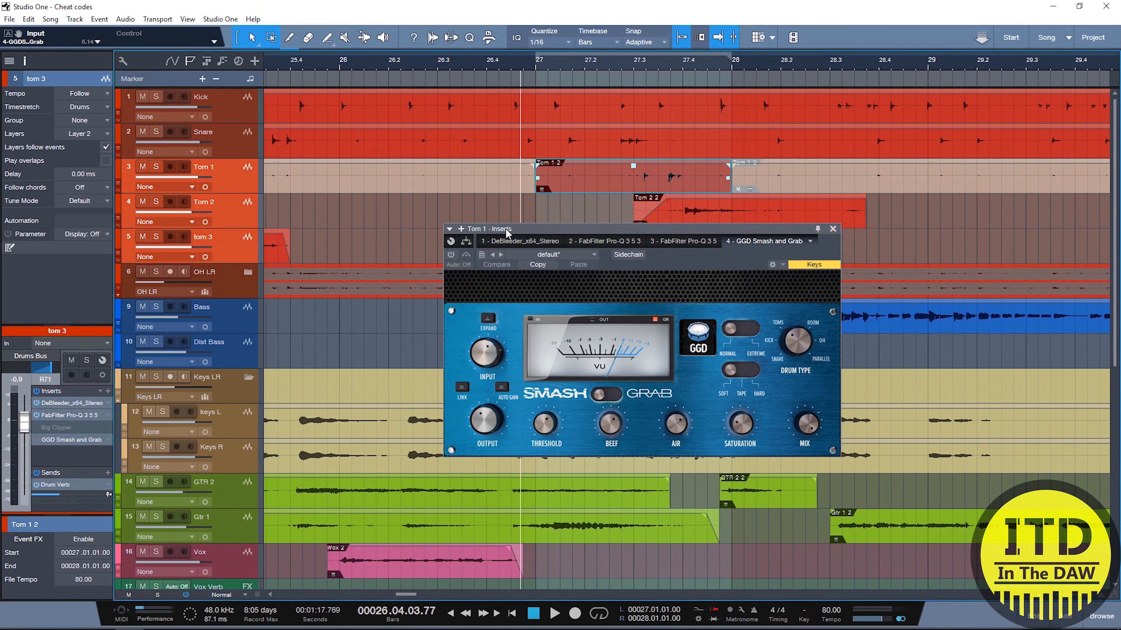
pyautogui.press('s')
pyautogui.press('space')
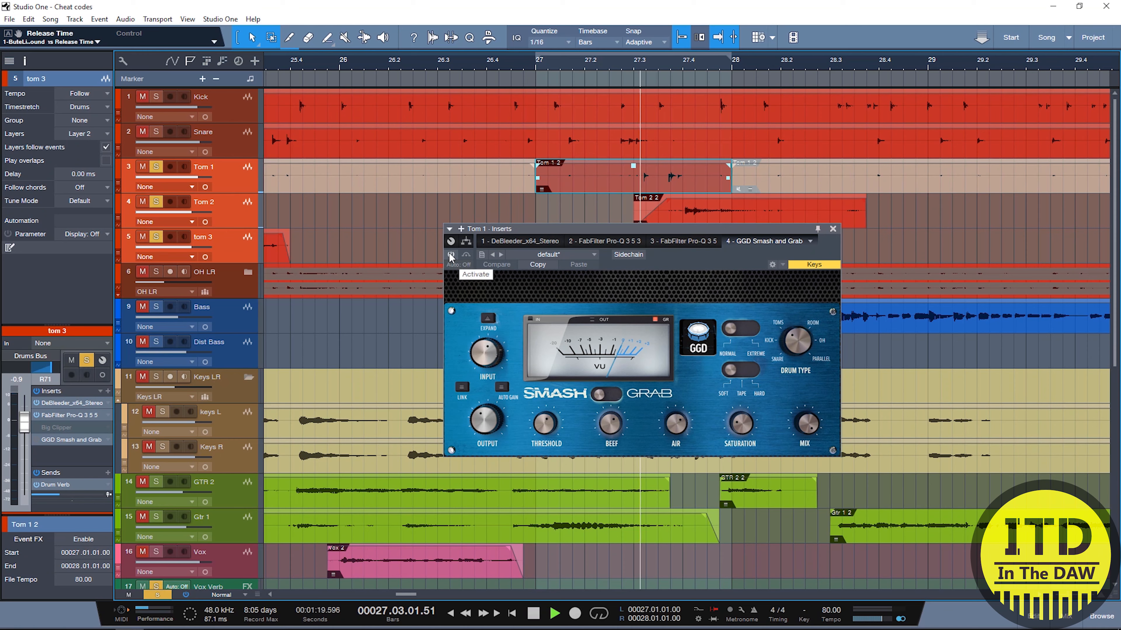
pyautogui.click(451, 255)
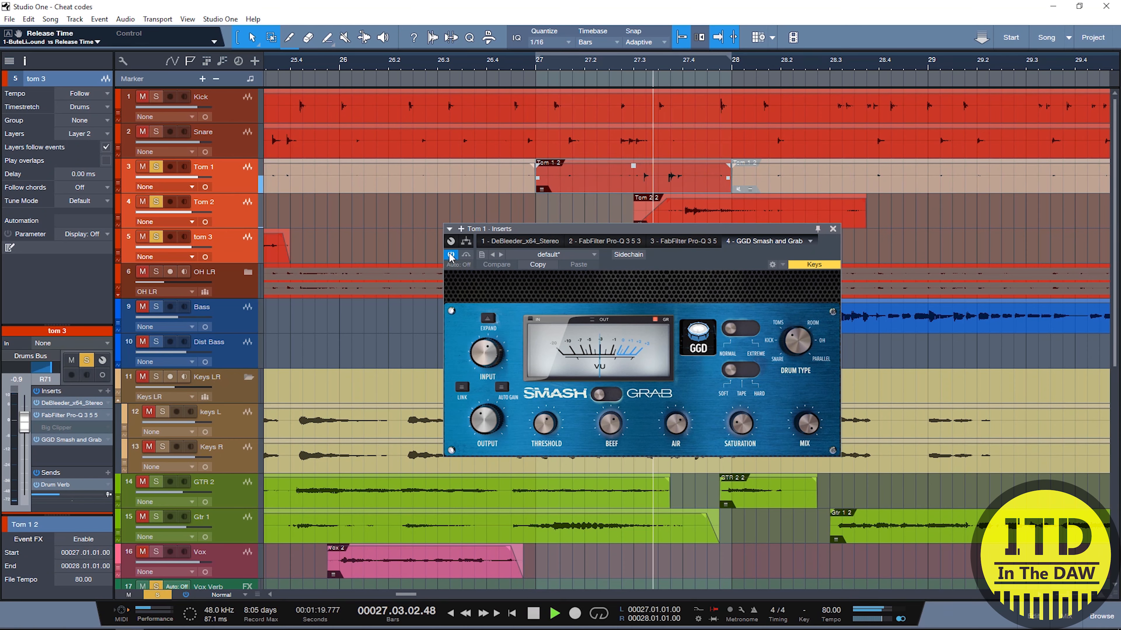
pyautogui.press('space')
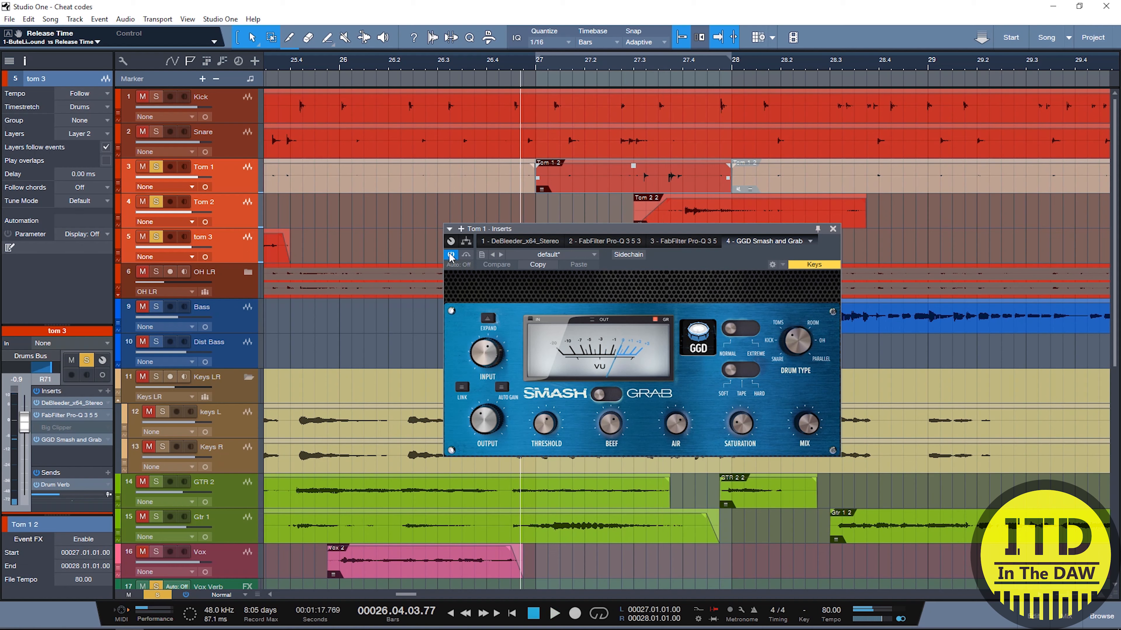
# Unsolo the toms, play the full mix with their compressors bypassed and active, and close the insert window
pyautogui.hotkey('shift', 's')
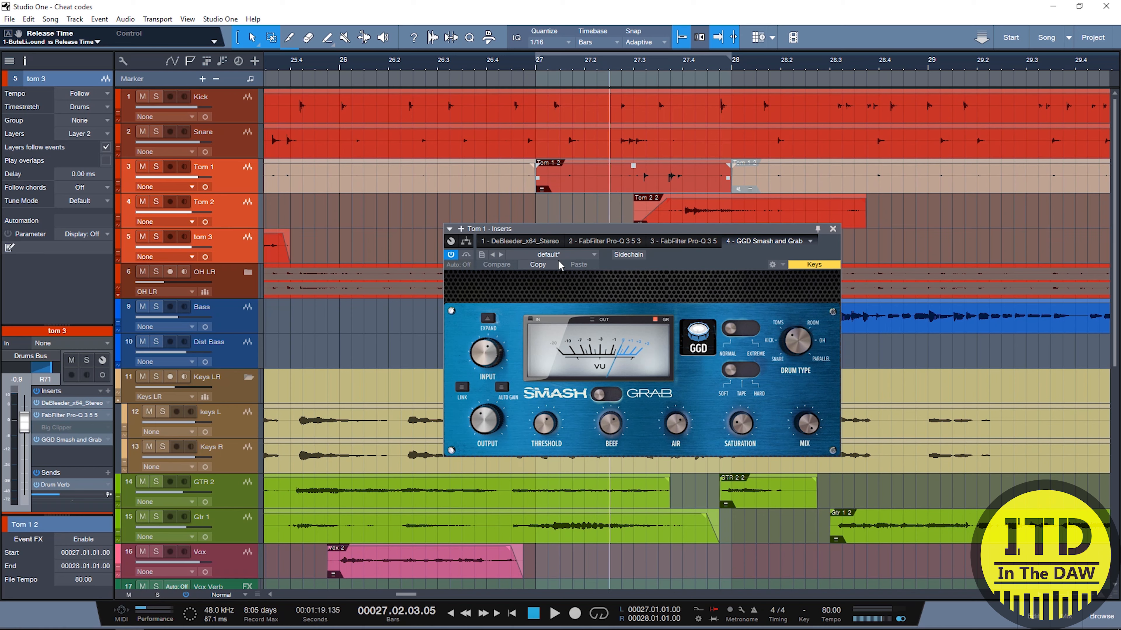
pyautogui.click(451, 255)
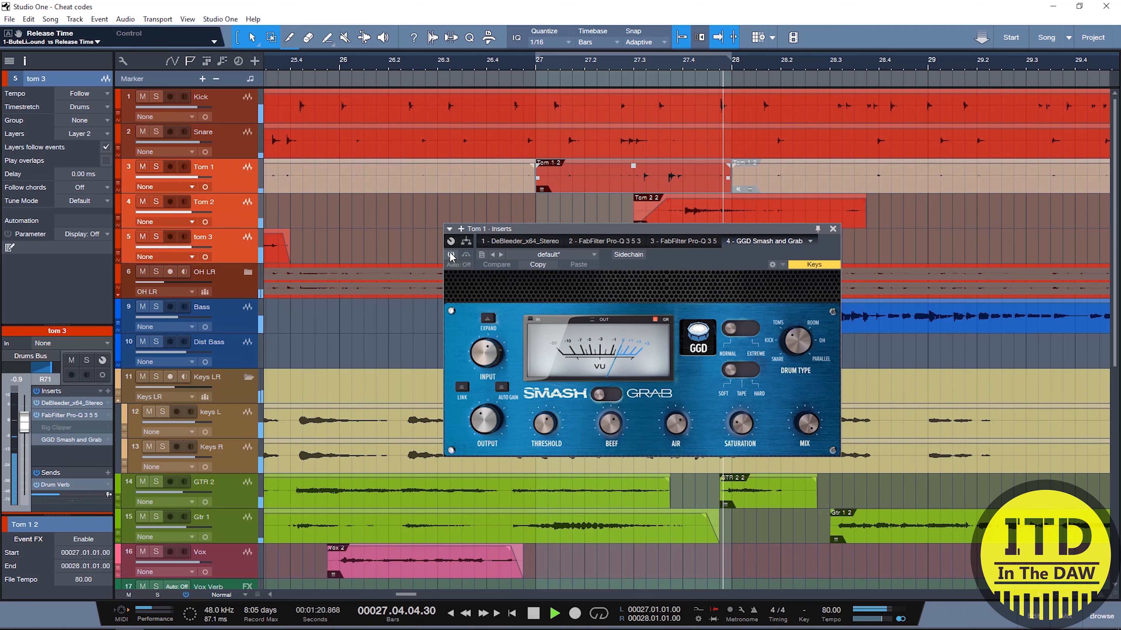
pyautogui.press('space')
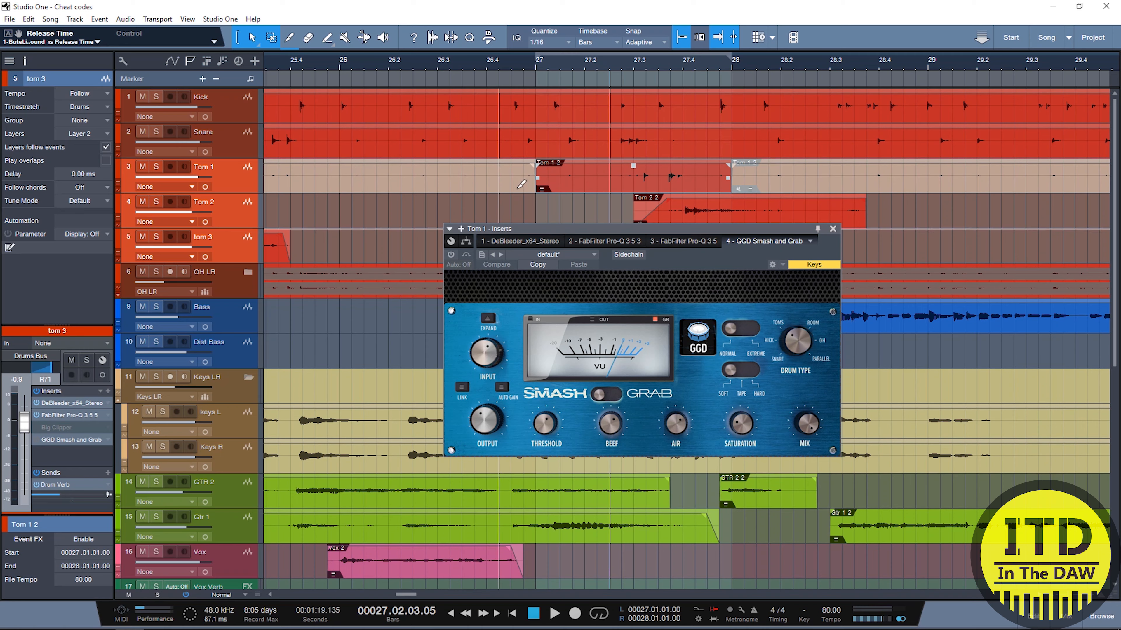
pyautogui.press('space')
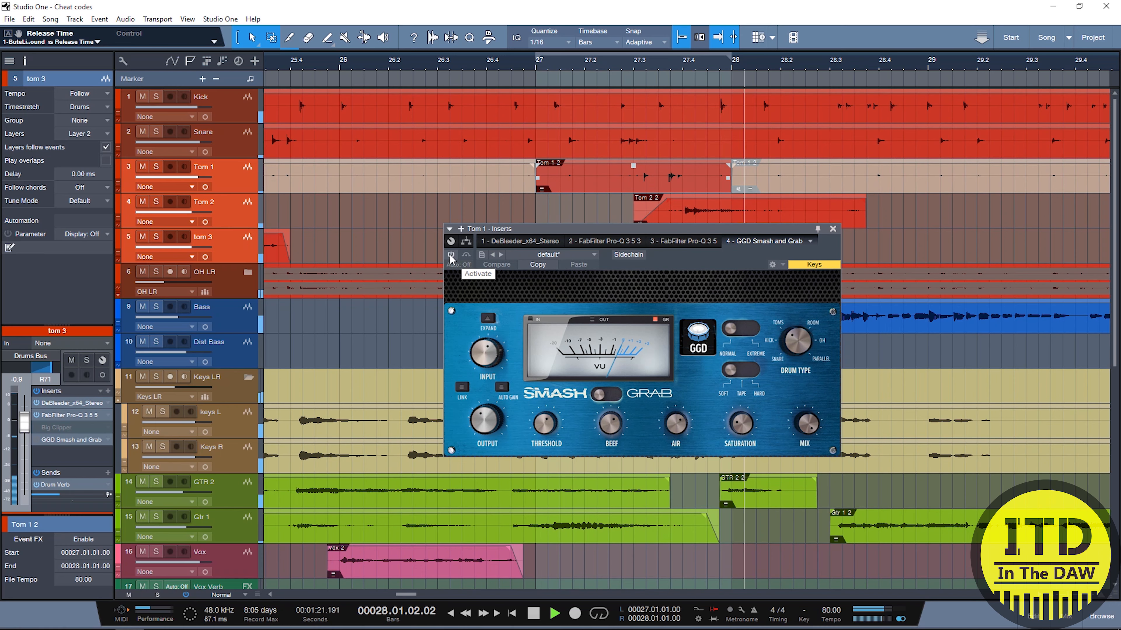
pyautogui.click(452, 256)
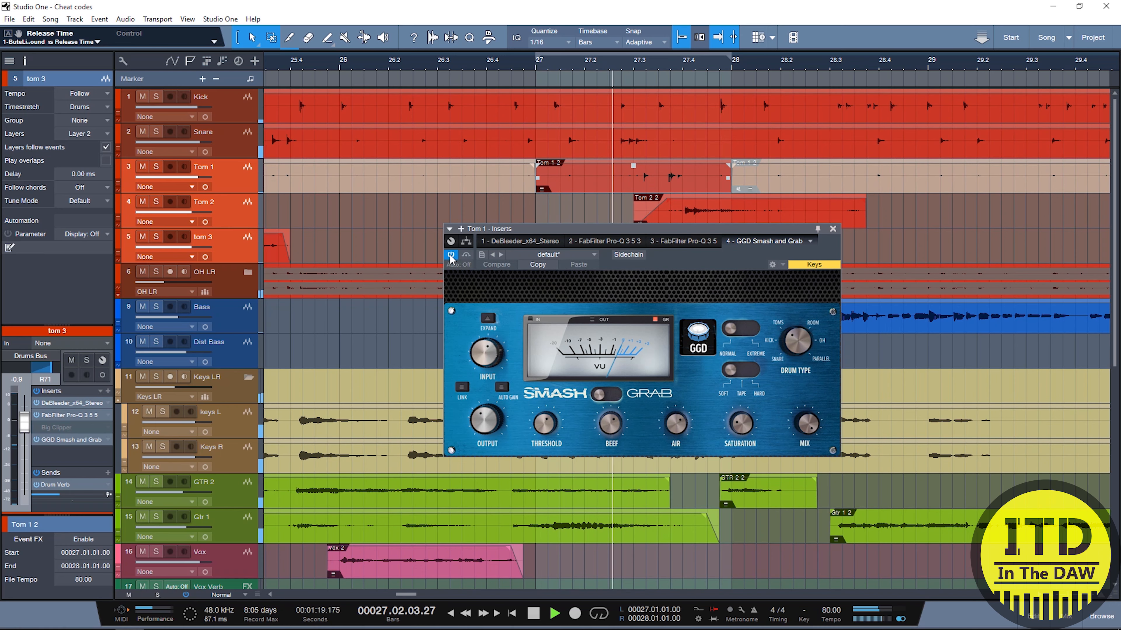
pyautogui.press('space')
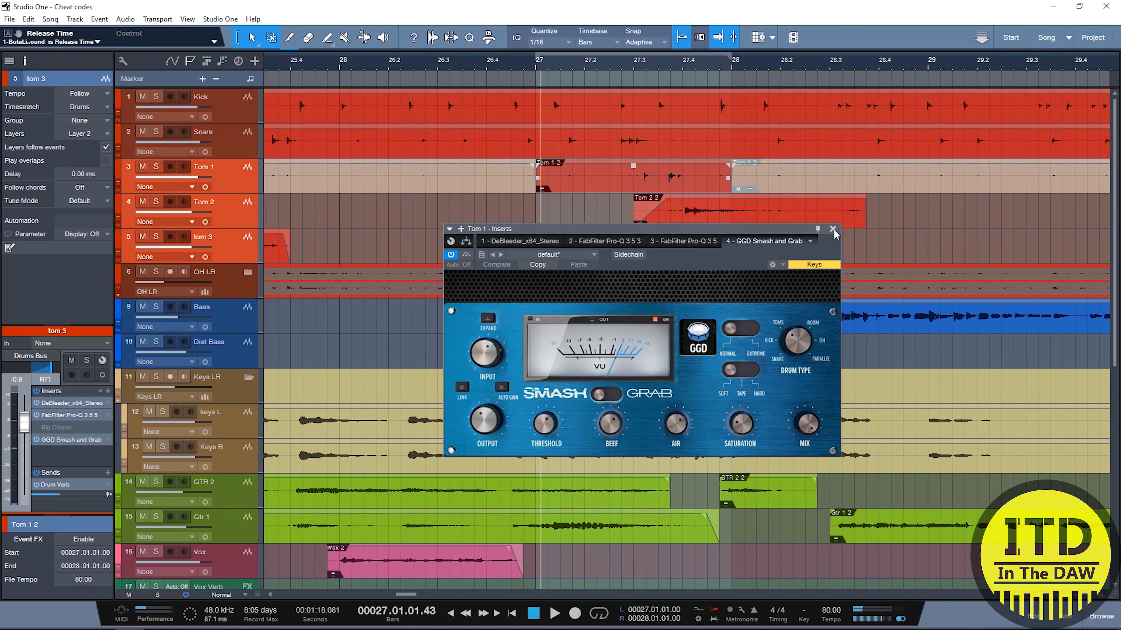
pyautogui.click(833, 229)
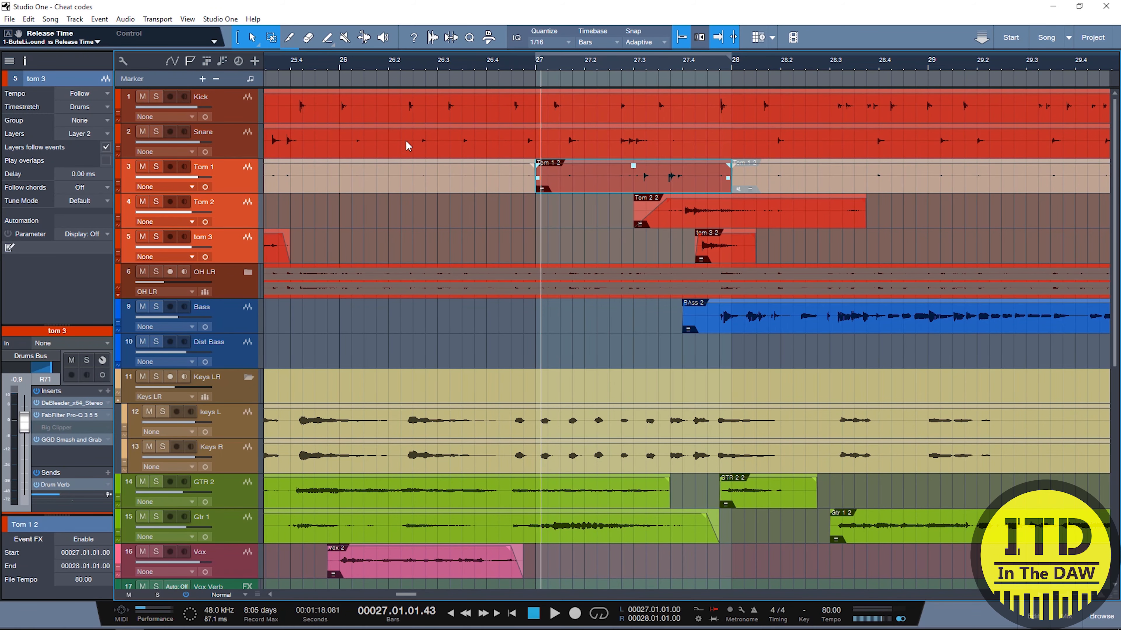
# Move the playback position to about bar 44 in the arrangement
pyautogui.scroll(-5, 437, 132)
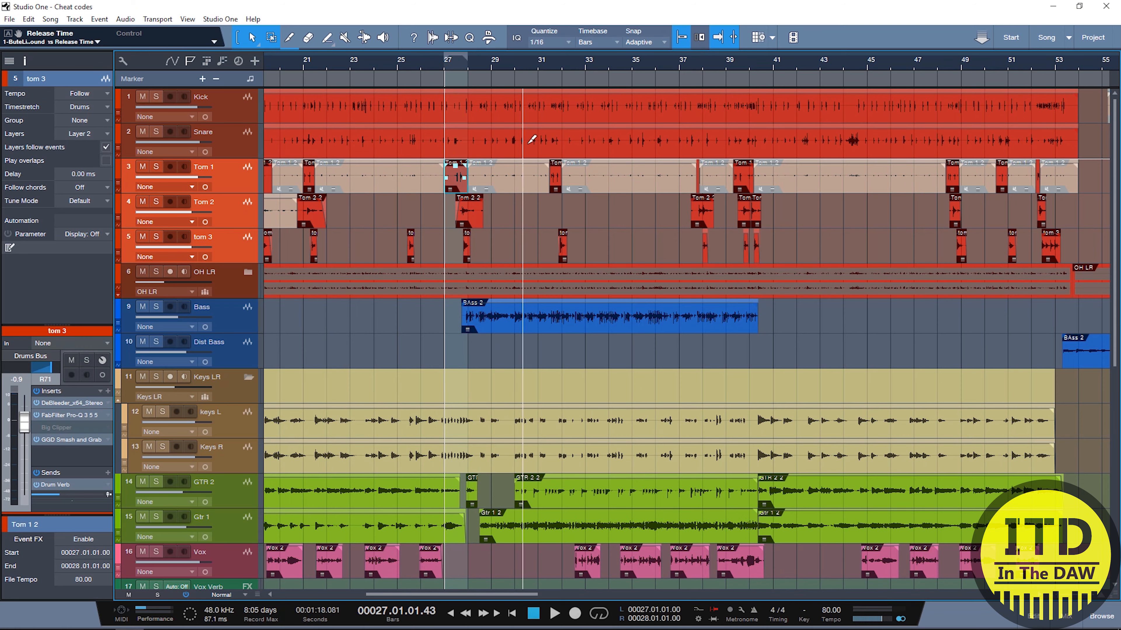
pyautogui.hscroll(5, 499, 142)
pyautogui.scroll(4, 489, 143)
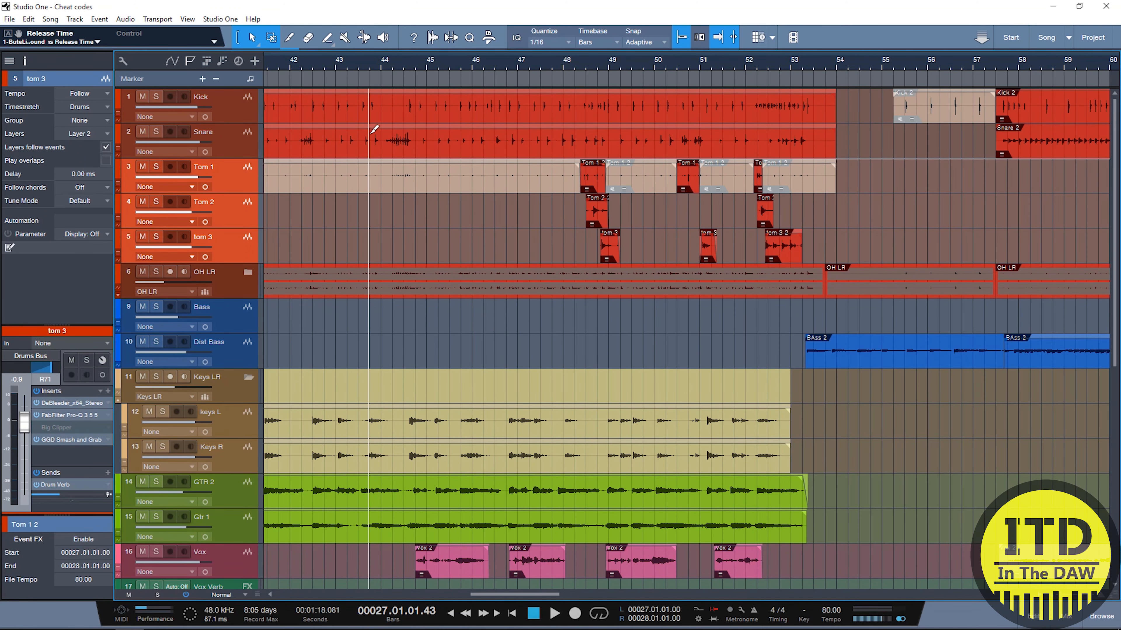
pyautogui.click(387, 139)
pyautogui.scroll(-3, 398, 138)
pyautogui.scroll(-1, 415, 138)
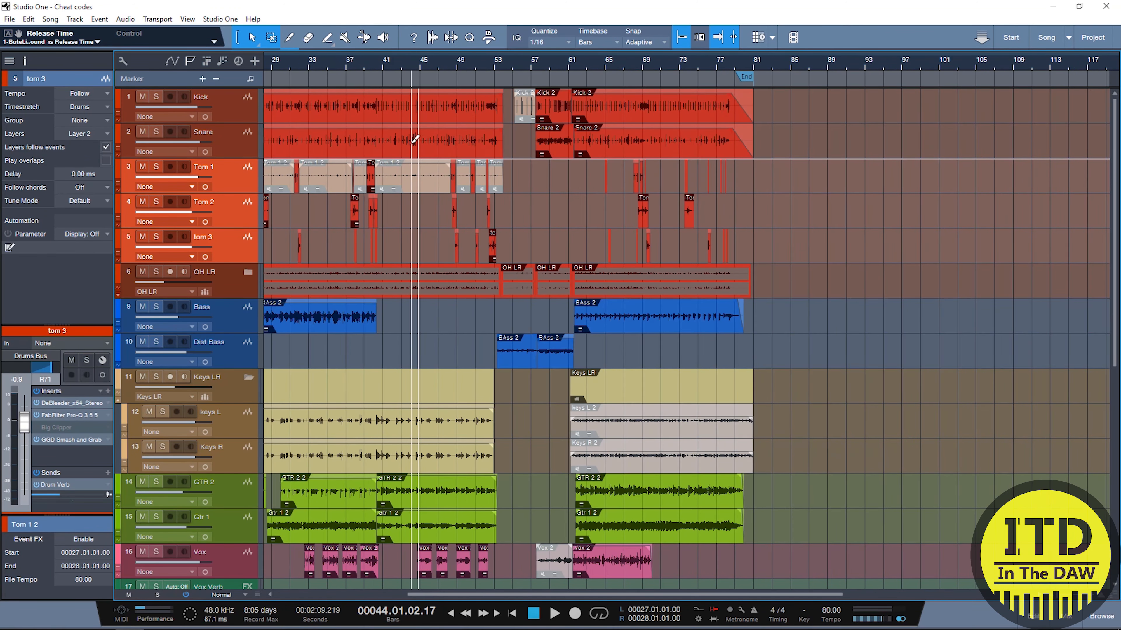
pyautogui.scroll(3, 382, 138)
pyautogui.scroll(5, 539, 170)
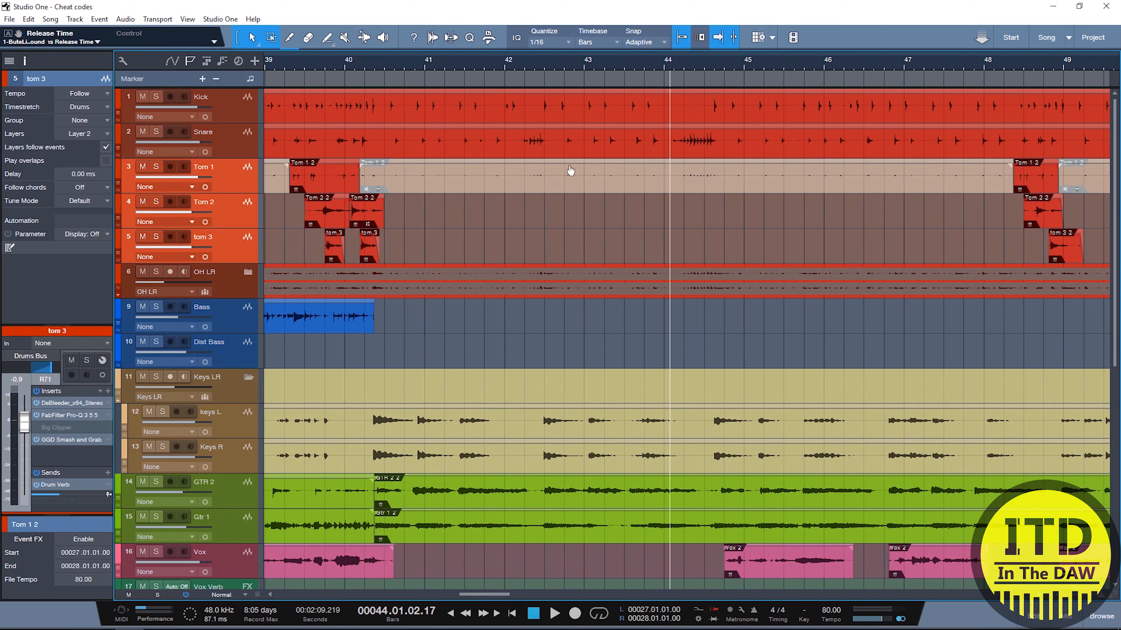
# Solo the Snare track and play it from bar 44
pyautogui.press('s')
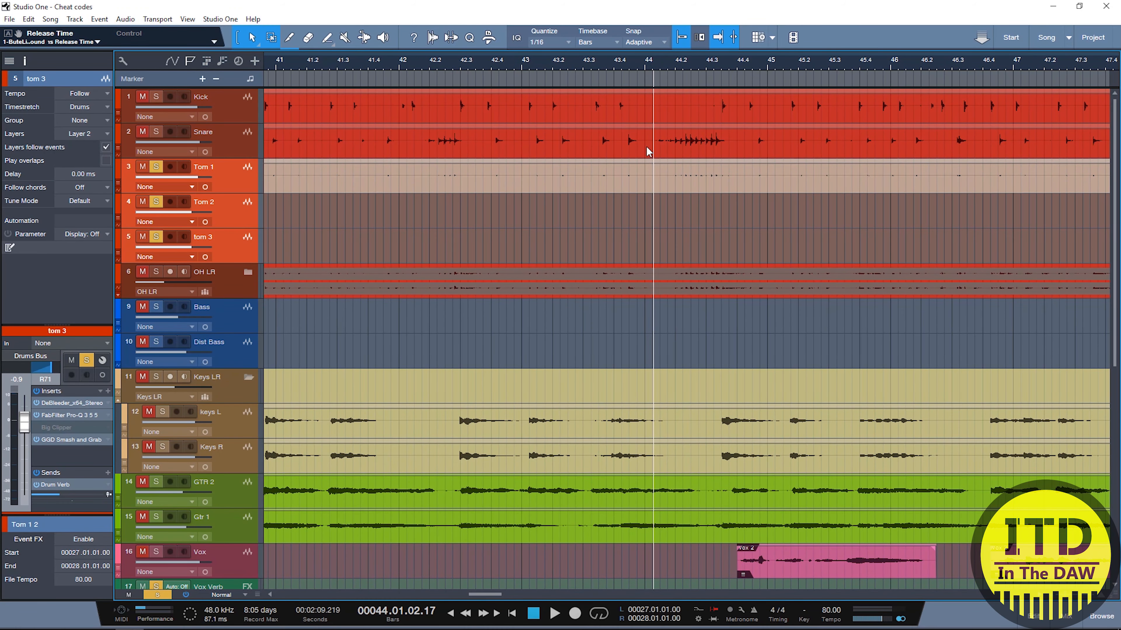
pyautogui.click(221, 138)
pyautogui.press('space')
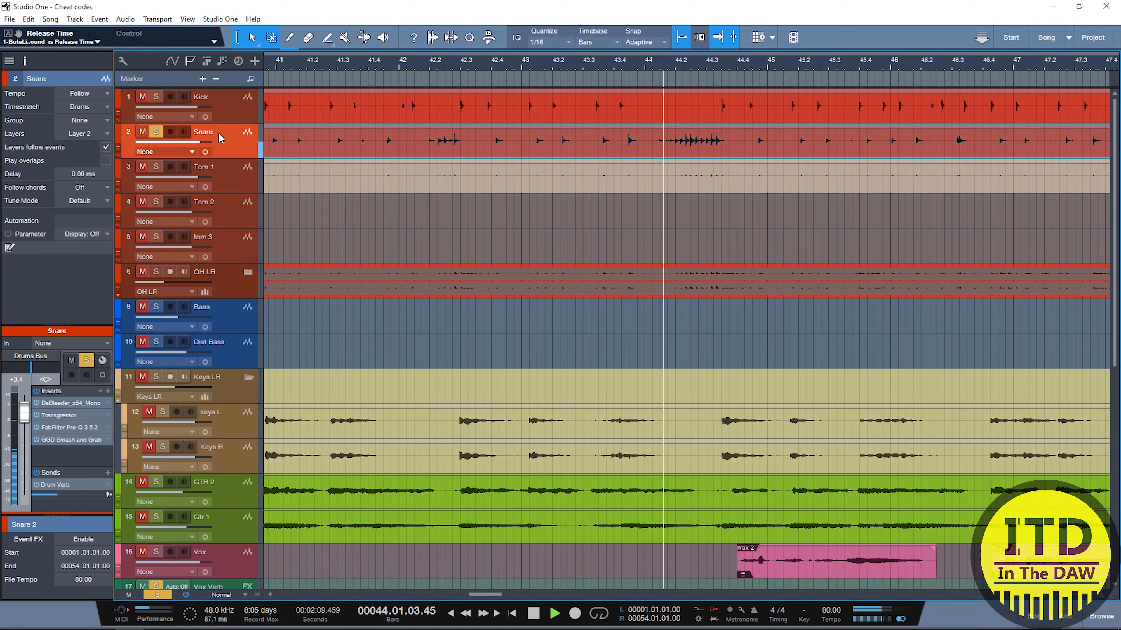
pyautogui.press('space')
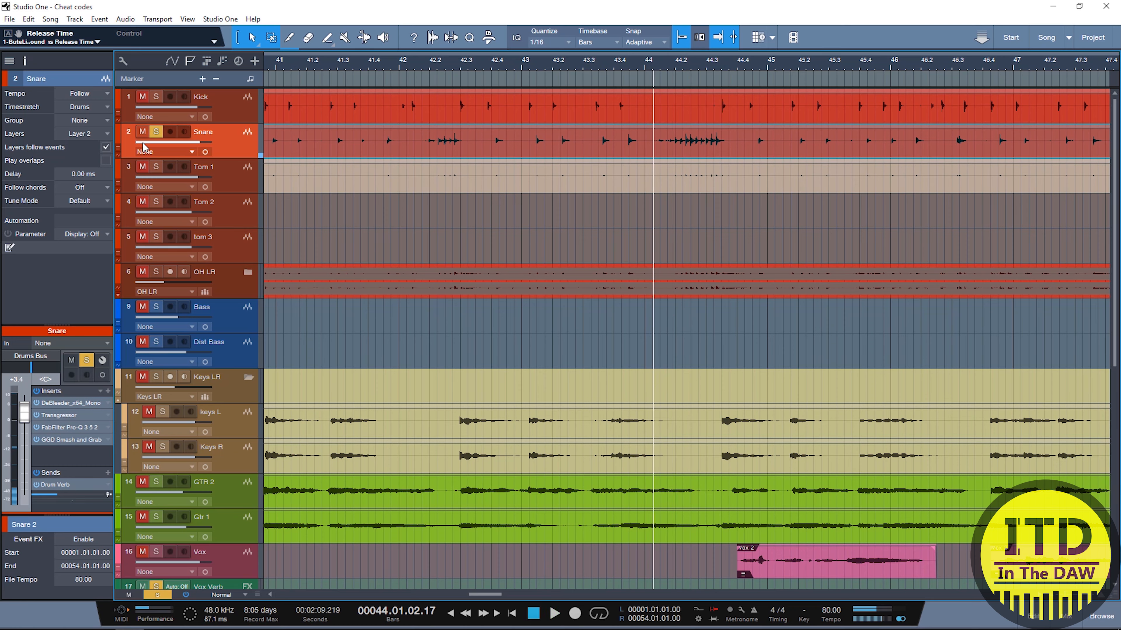
# Bypass the Snare's existing GGD Smash and Grab and place a second, active instance below it in the inserts
pyautogui.click(37, 440)
pyautogui.moveTo(47, 444); pyautogui.dragTo(49, 457)
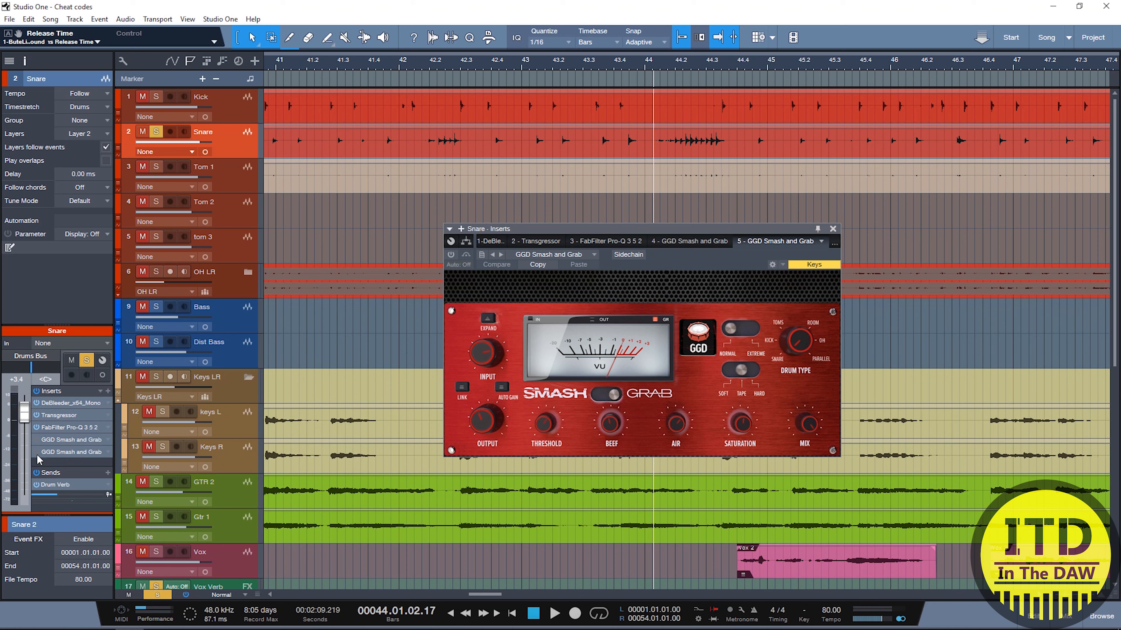
pyautogui.click(37, 452)
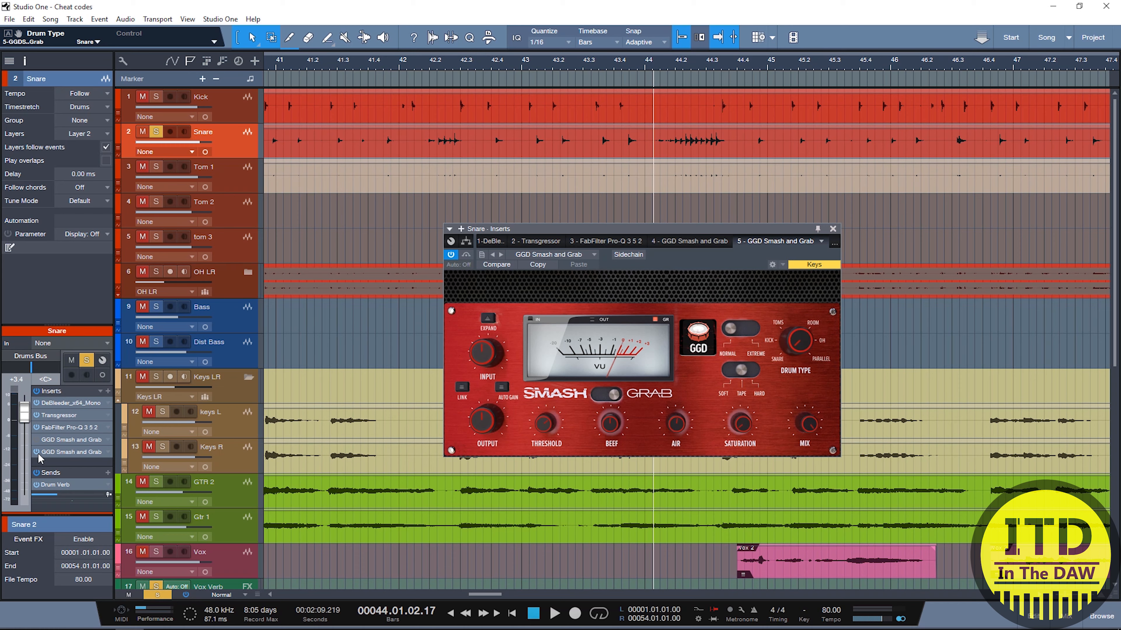
# Switch the second GGD Smash and Grab to its blue mode and play the soloed snare
pyautogui.click(617, 399)
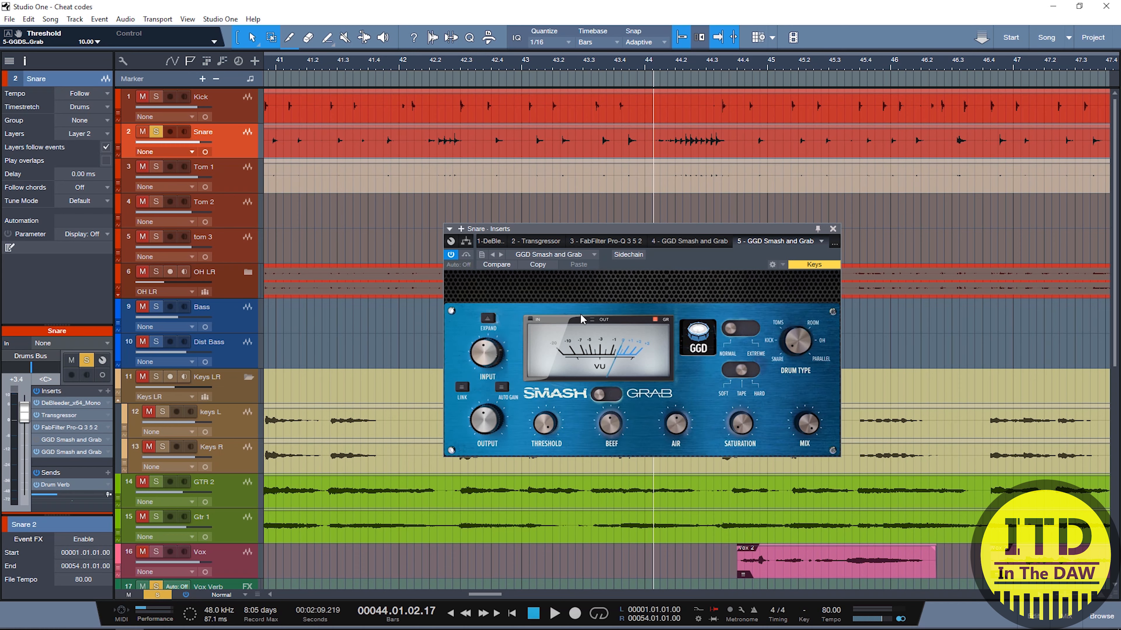
pyautogui.press('space')
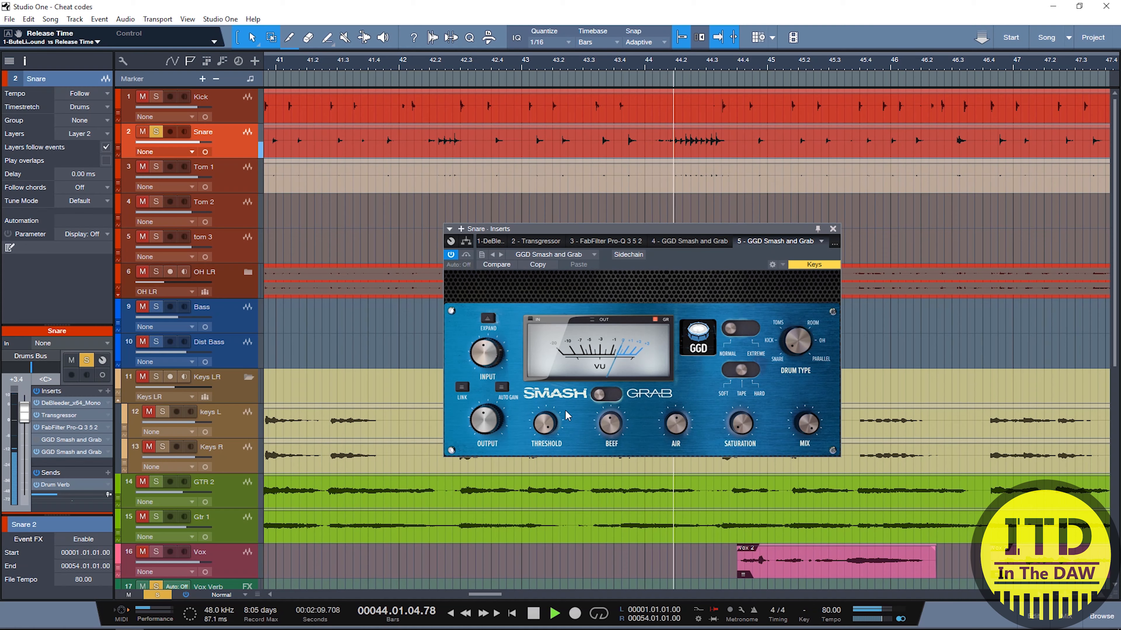
pyautogui.press('space')
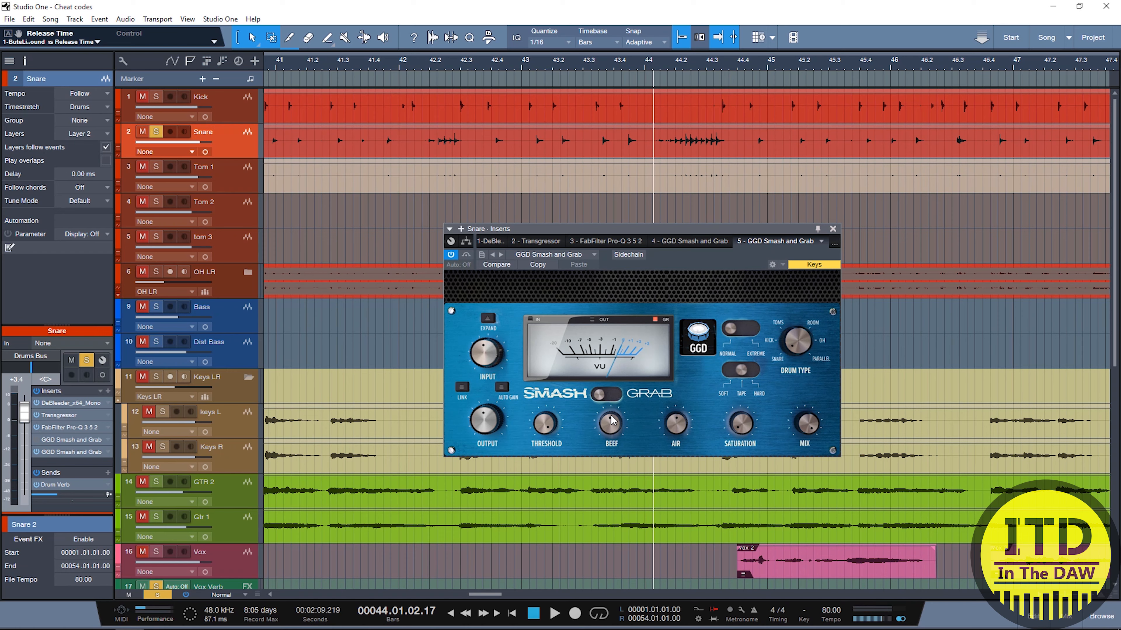
# Audition the snare with the compressor's Beef raised to 7.0 dB and with it turned back down
pyautogui.moveTo(615, 427); pyautogui.dragTo(619, 408)
pyautogui.press('space')
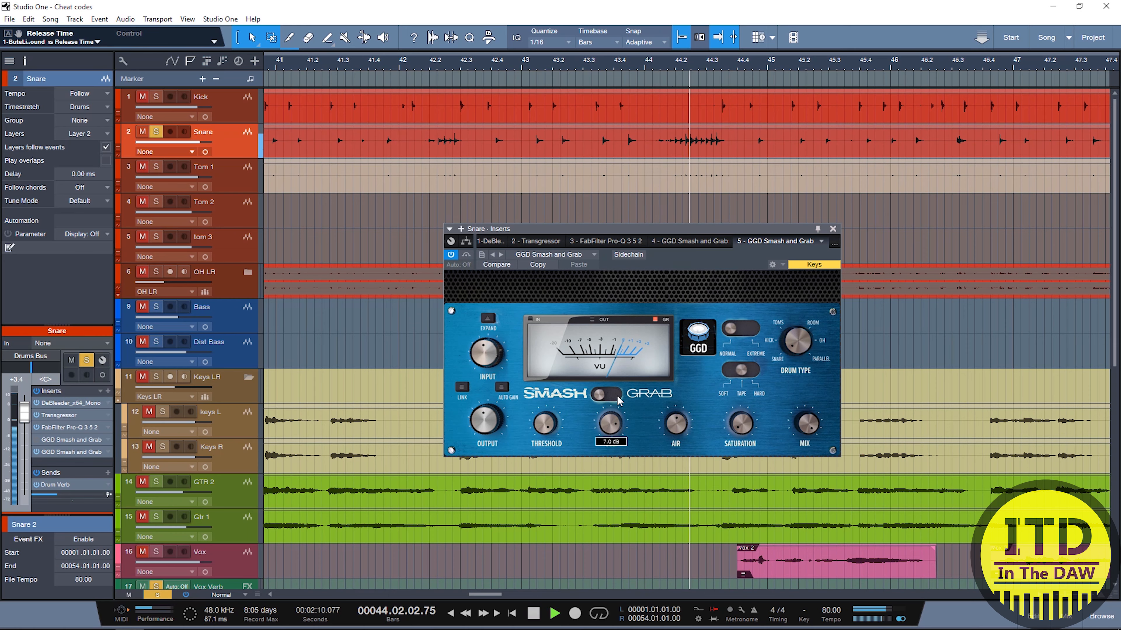
pyautogui.press('space')
pyautogui.moveTo(612, 412); pyautogui.dragTo(610, 494)
pyautogui.press('space')
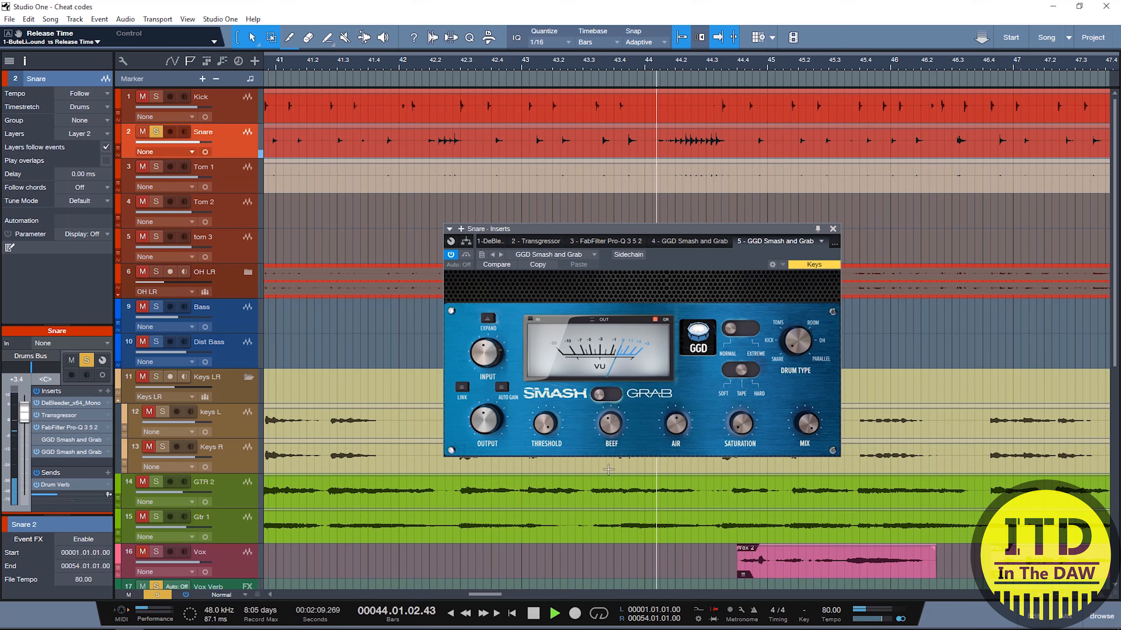
pyautogui.press('space')
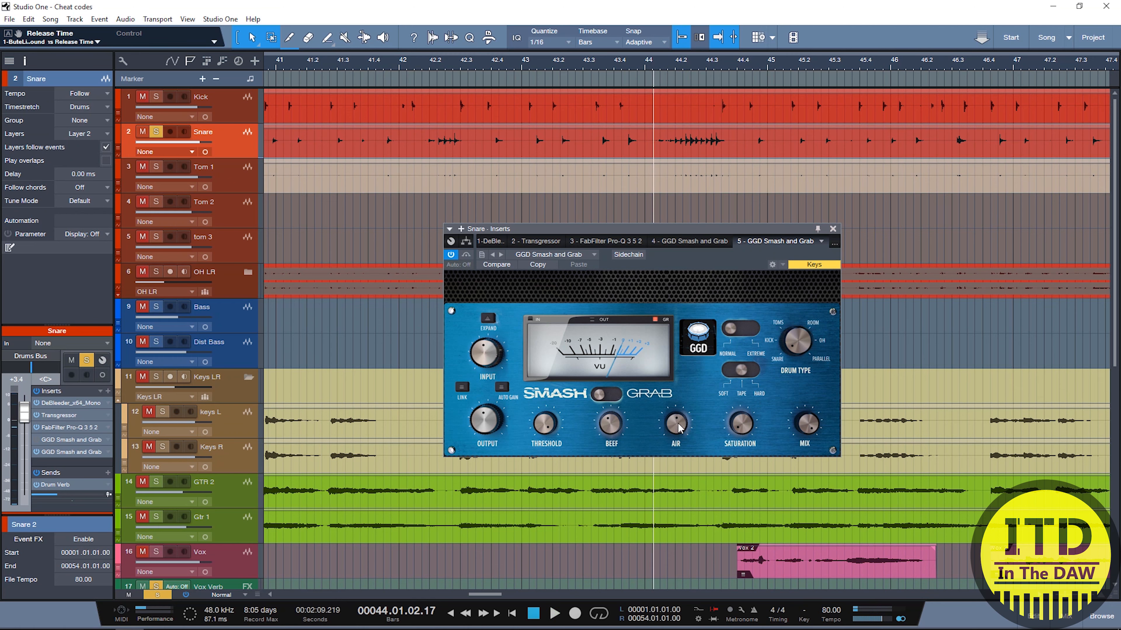
# Set the compressor's Air to 3.6 dB and play the snare to hear the change
pyautogui.press('space')
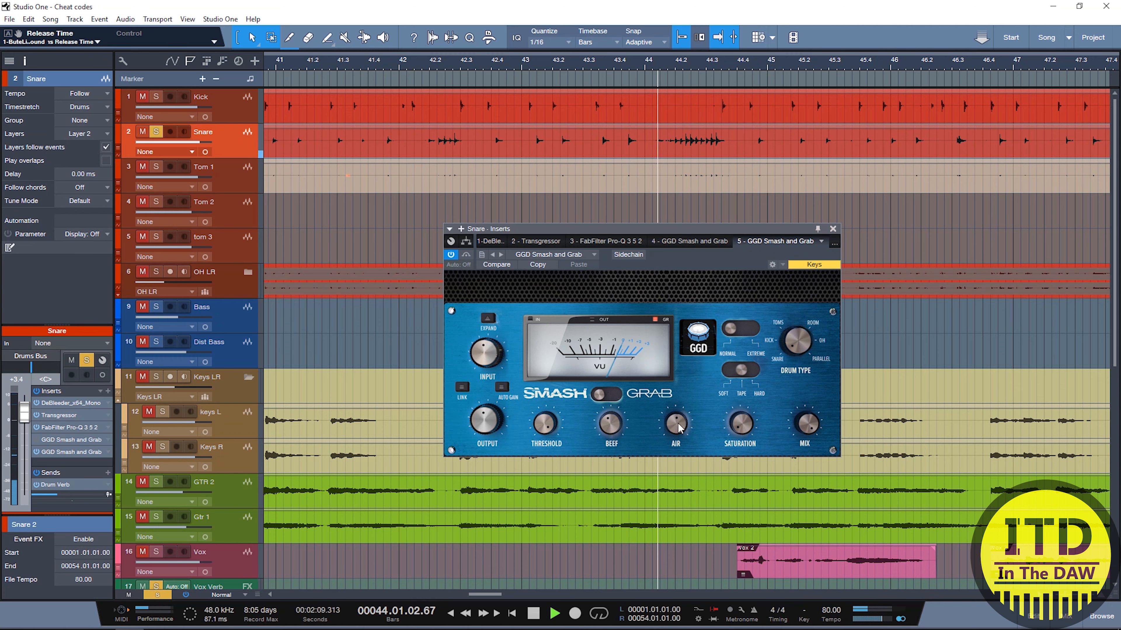
pyautogui.moveTo(679, 429)
pyautogui.mouseDown()
pyautogui.moveTo(686, 380)
pyautogui.moveTo(675, 487)
pyautogui.moveTo(690, 411)
pyautogui.mouseUp()
pyautogui.press('space')
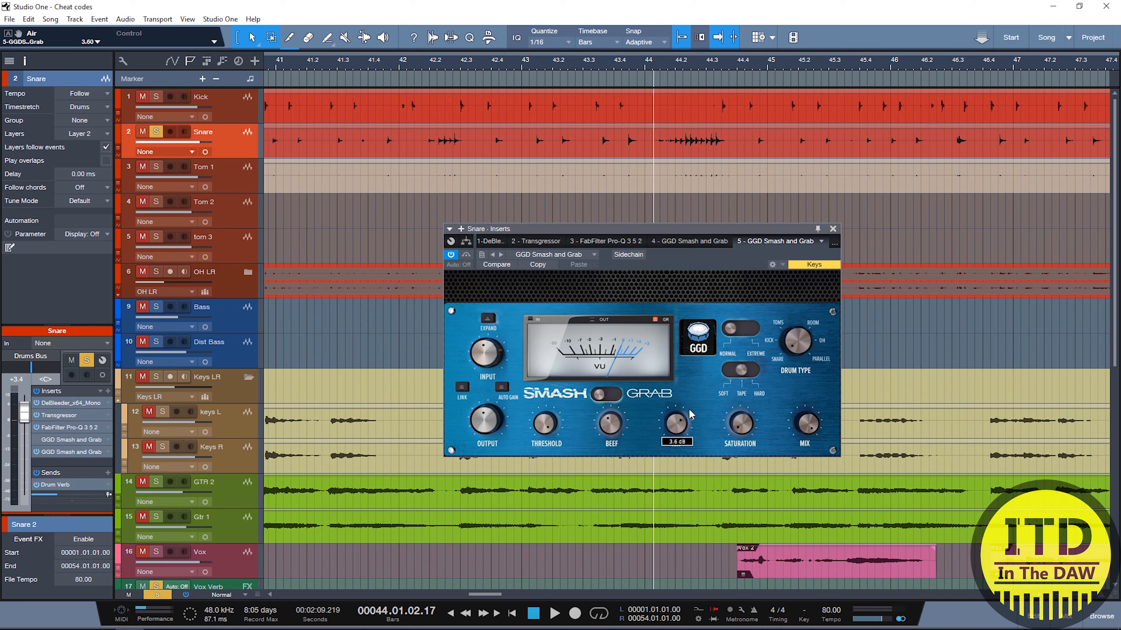
pyautogui.press('space')
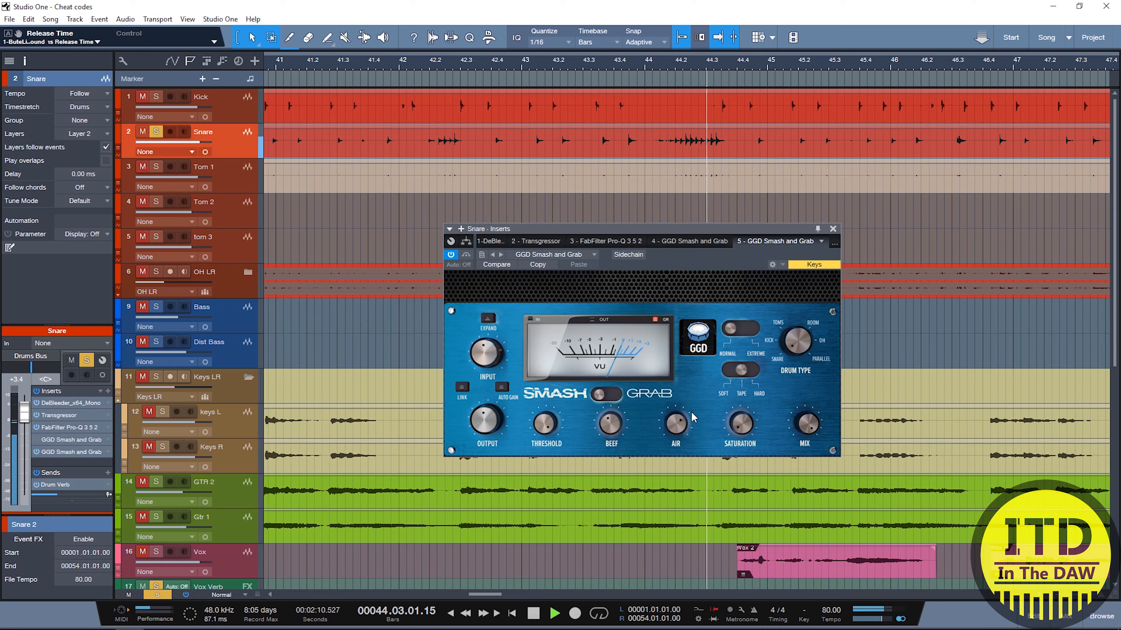
pyautogui.press('space')
# Enable Link, switch the compressor back to its red mode and audition the snare while raising the Input
pyautogui.click(462, 387)
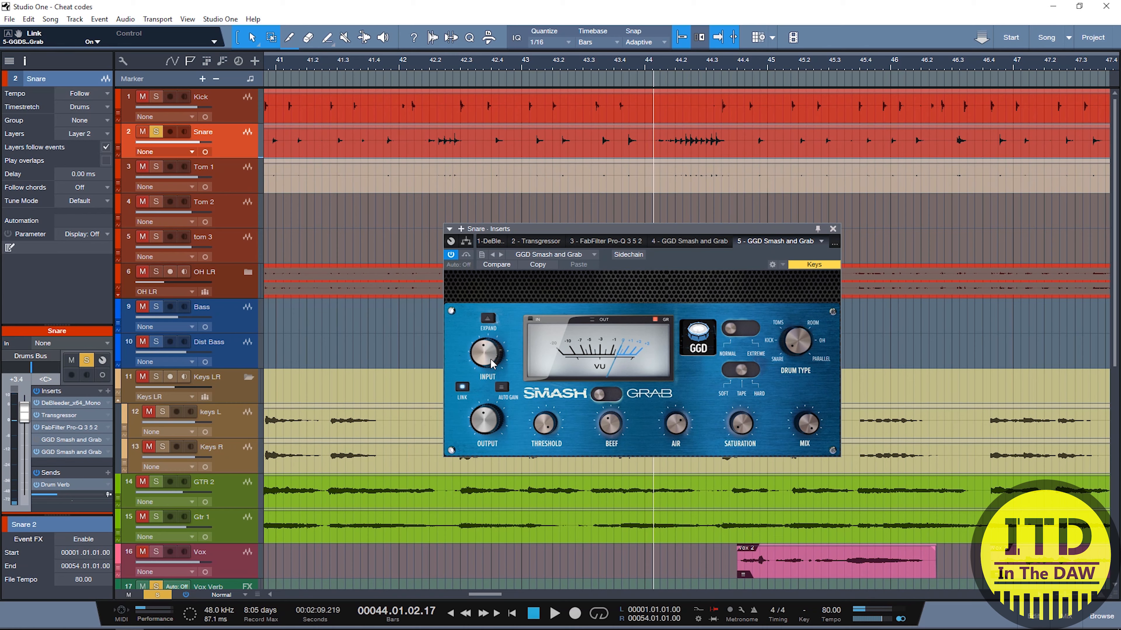
pyautogui.click(607, 394)
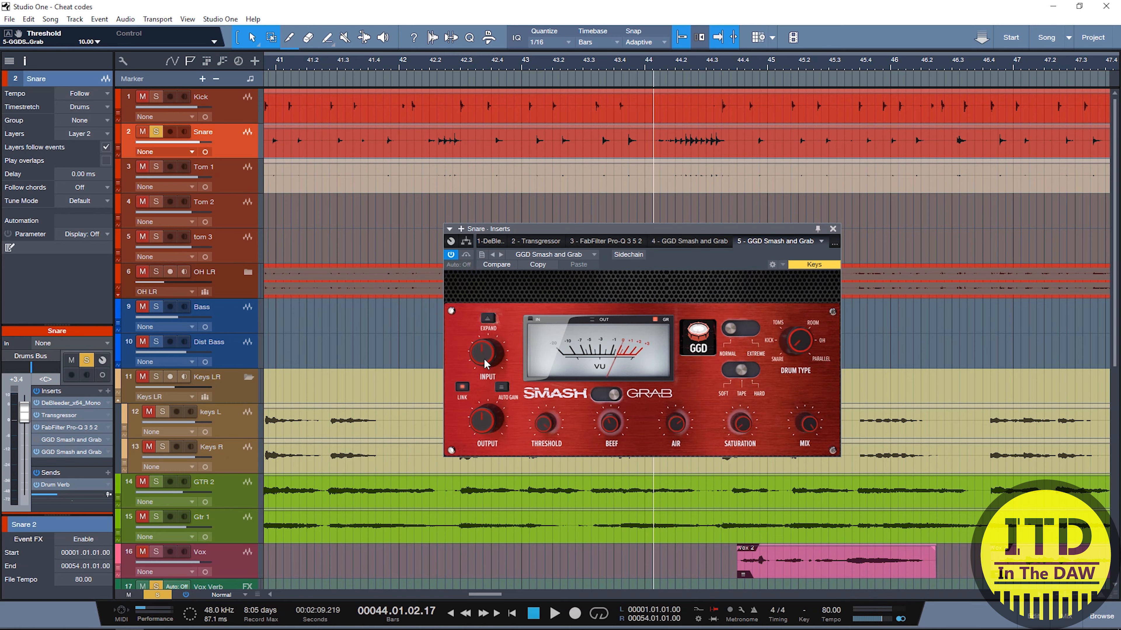
pyautogui.moveTo(485, 363); pyautogui.dragTo(484, 280)
pyautogui.press('space')
pyautogui.press('space')
pyautogui.press('space')
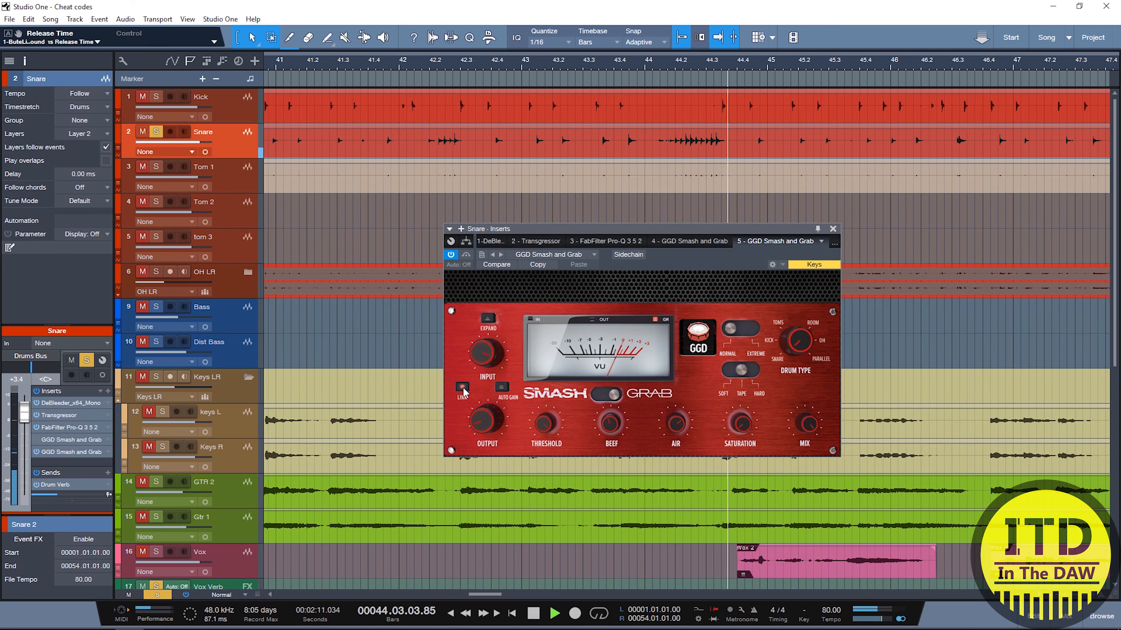
pyautogui.press('space')
# Turn off Link and play the snare with the second compressor bypassed
pyautogui.click(462, 388)
pyautogui.press('space')
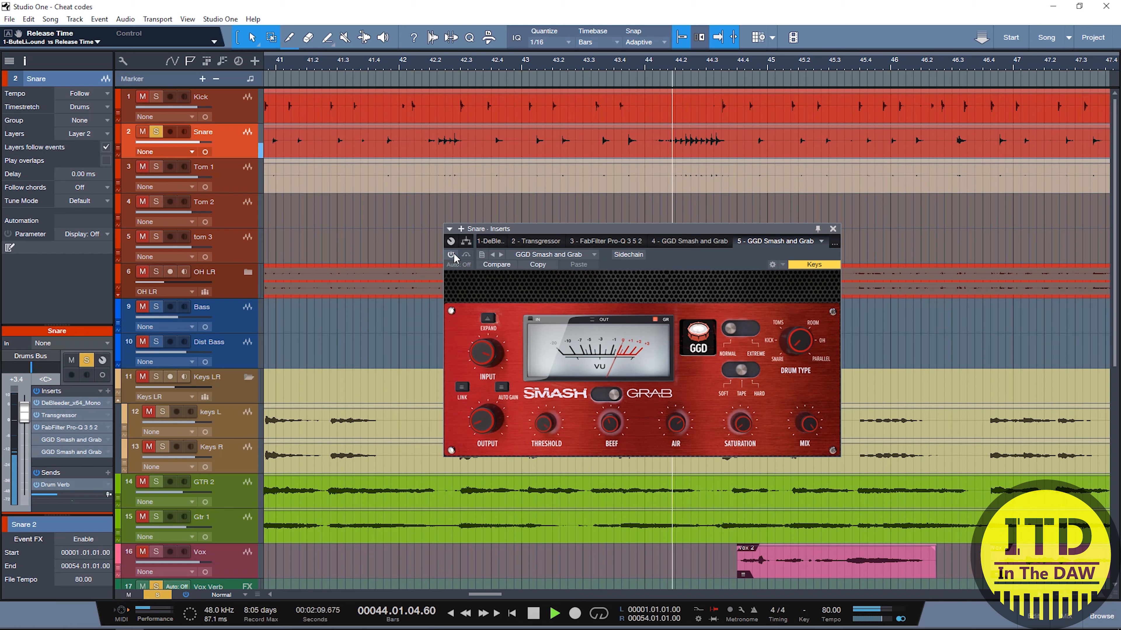
pyautogui.press('space')
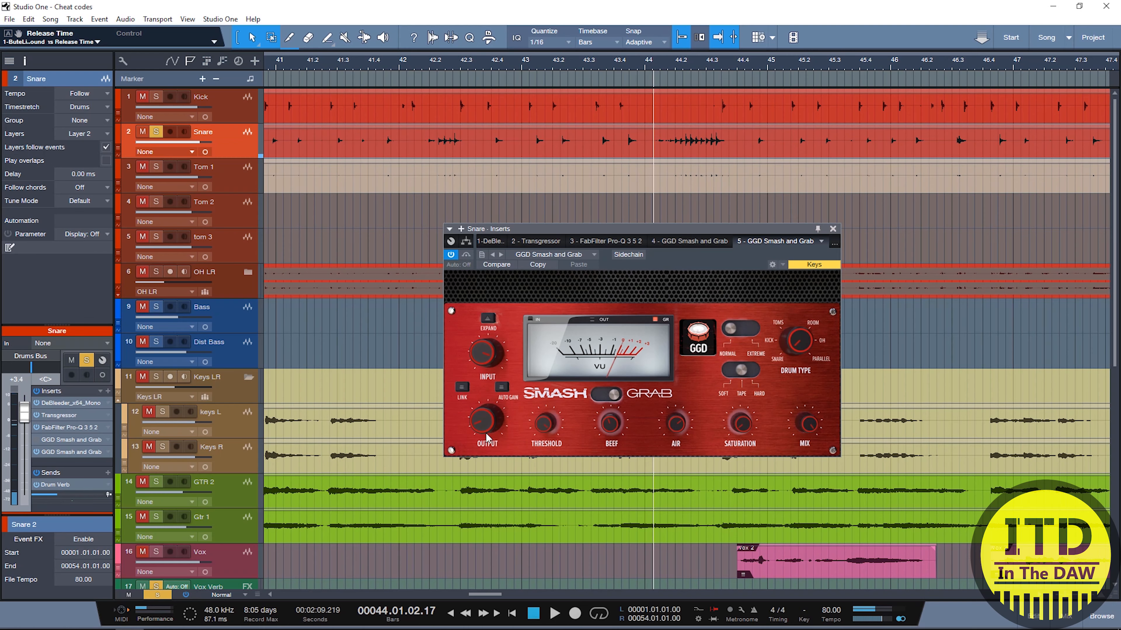
# Adjust the compressor's Output level and play the snare with the compressor active
pyautogui.click(495, 417)
pyautogui.press('space')
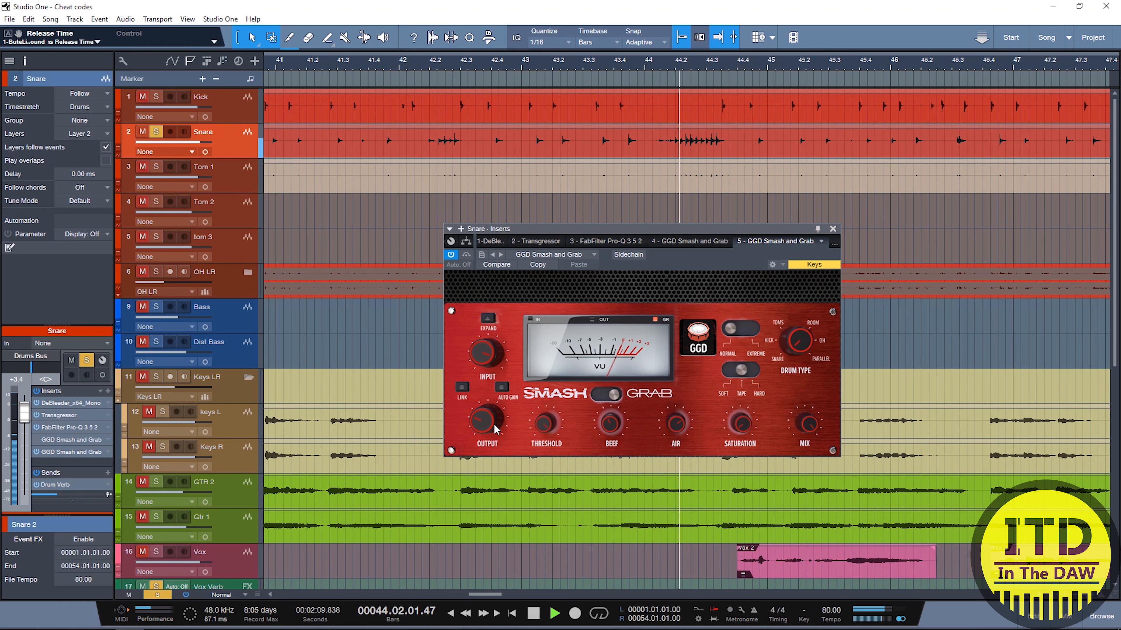
pyautogui.press('space')
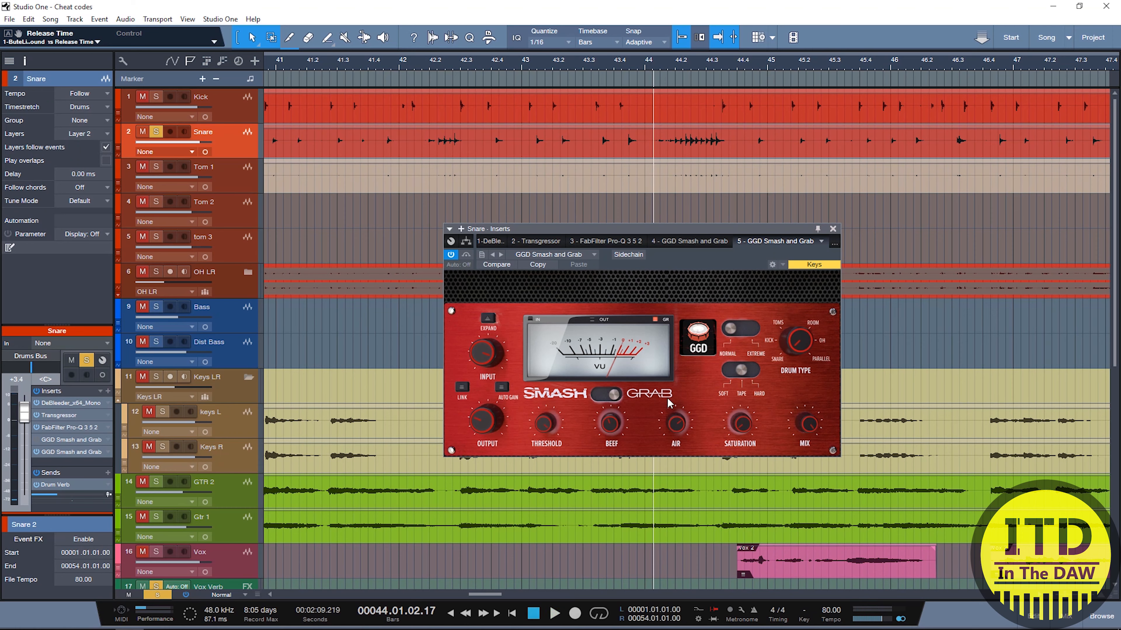
# Lower the compressor's Threshold while playing the snare to hear its effect
pyautogui.moveTo(542, 431); pyautogui.dragTo(543, 449)
pyautogui.press('space')
pyautogui.moveTo(541, 447); pyautogui.dragTo(548, 459)
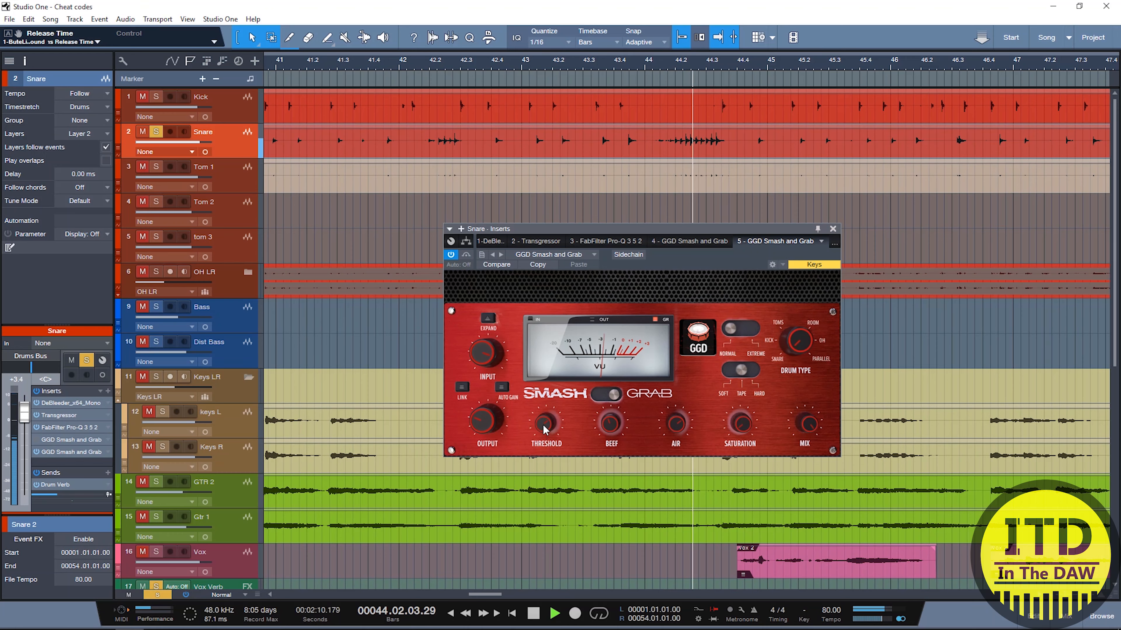
pyautogui.press('space')
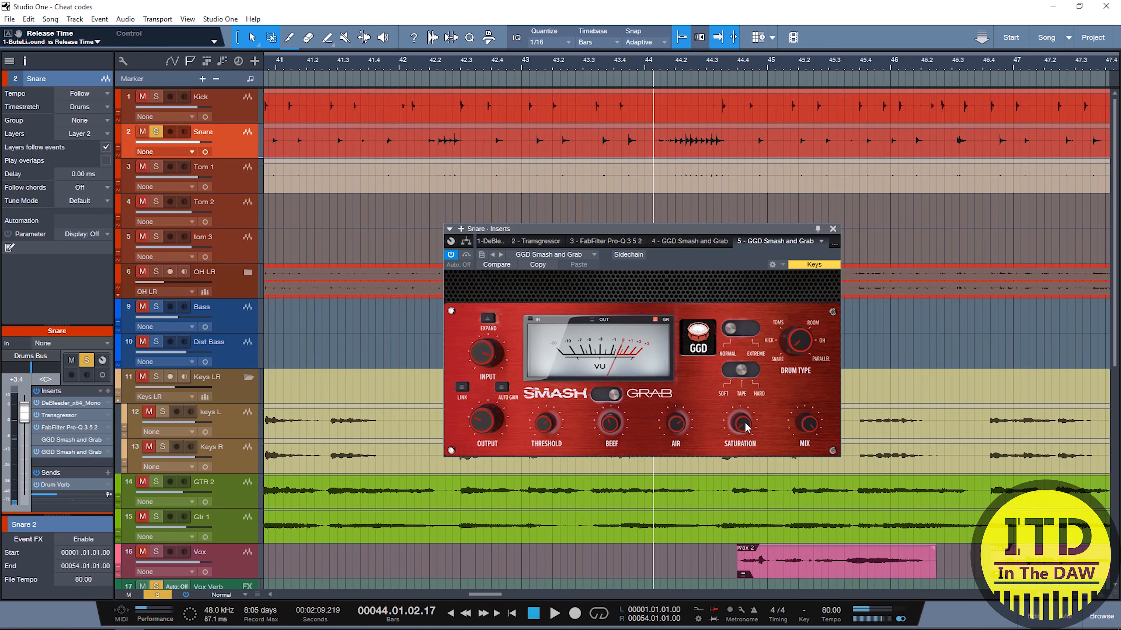
# Raise the compressor's Saturation slightly, keeping the Tape type, and play the snare
pyautogui.moveTo(746, 428)
pyautogui.mouseDown()
pyautogui.moveTo(744, 400)
pyautogui.moveTo(743, 421)
pyautogui.mouseUp()
pyautogui.press('space')
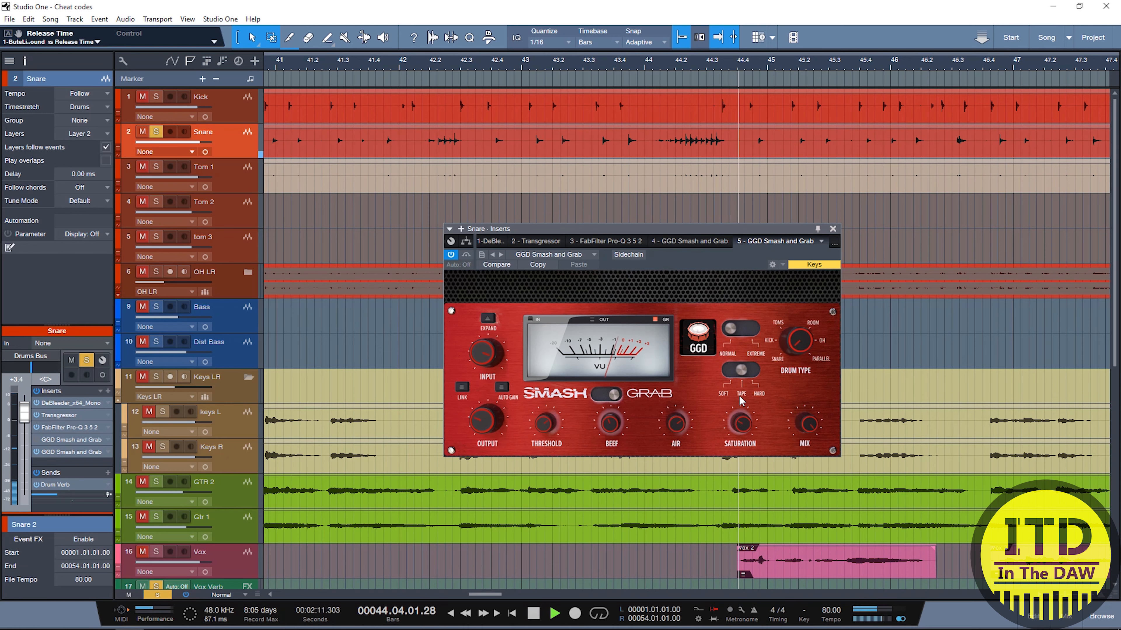
pyautogui.press('space')
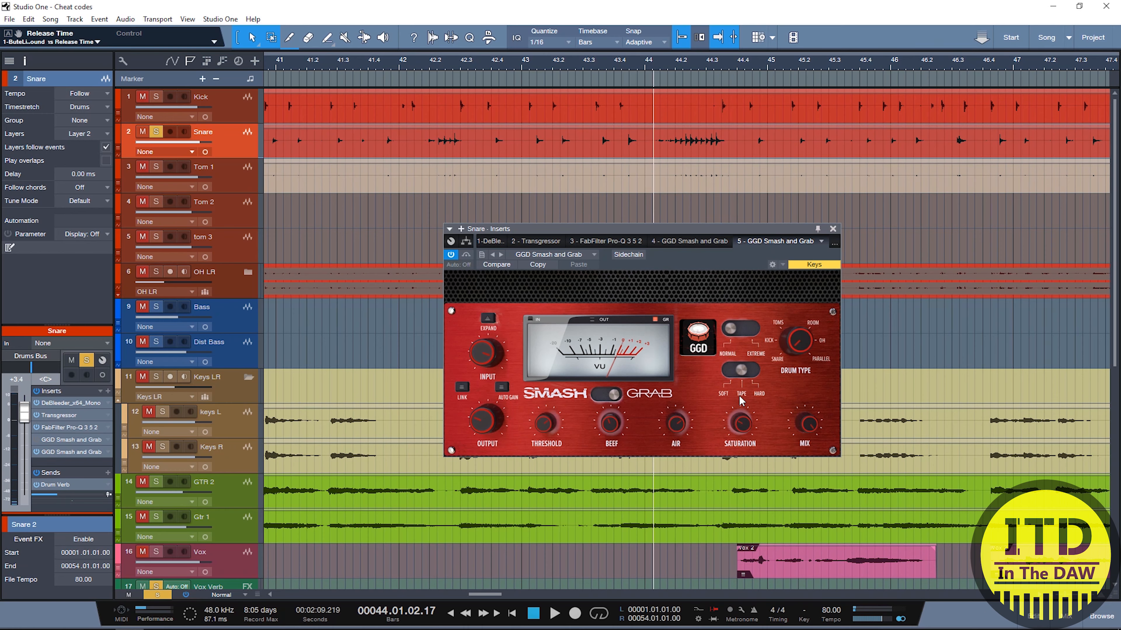
# Play the soloed snare with the second GGD Smash and Grab bypassed and active
pyautogui.click(451, 255)
pyautogui.press('space')
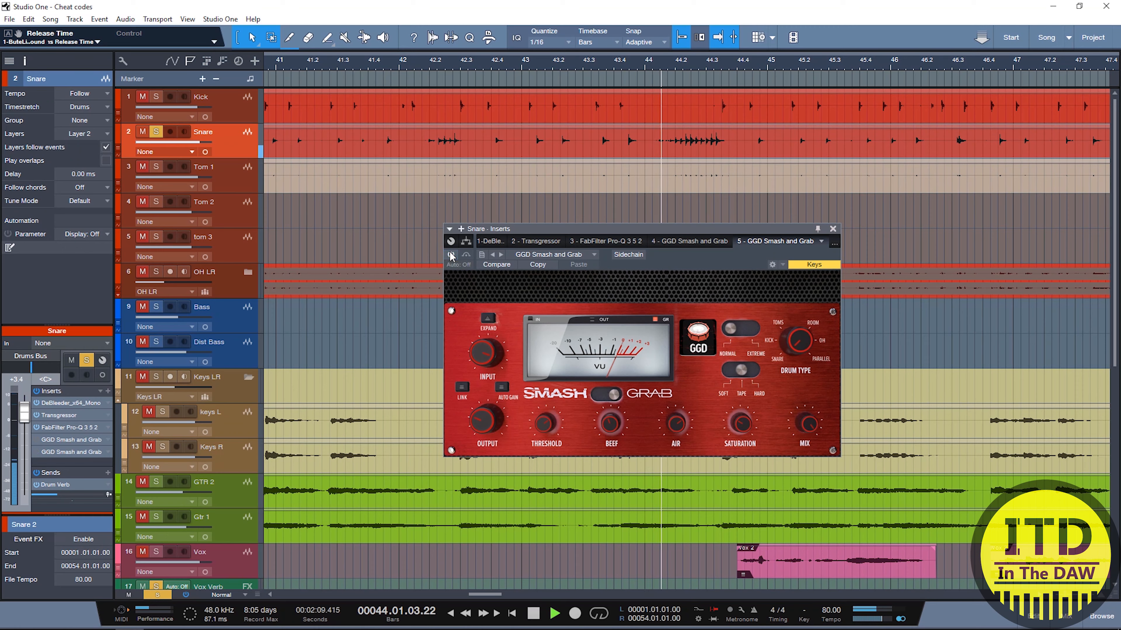
pyautogui.click(451, 255)
pyautogui.press('space')
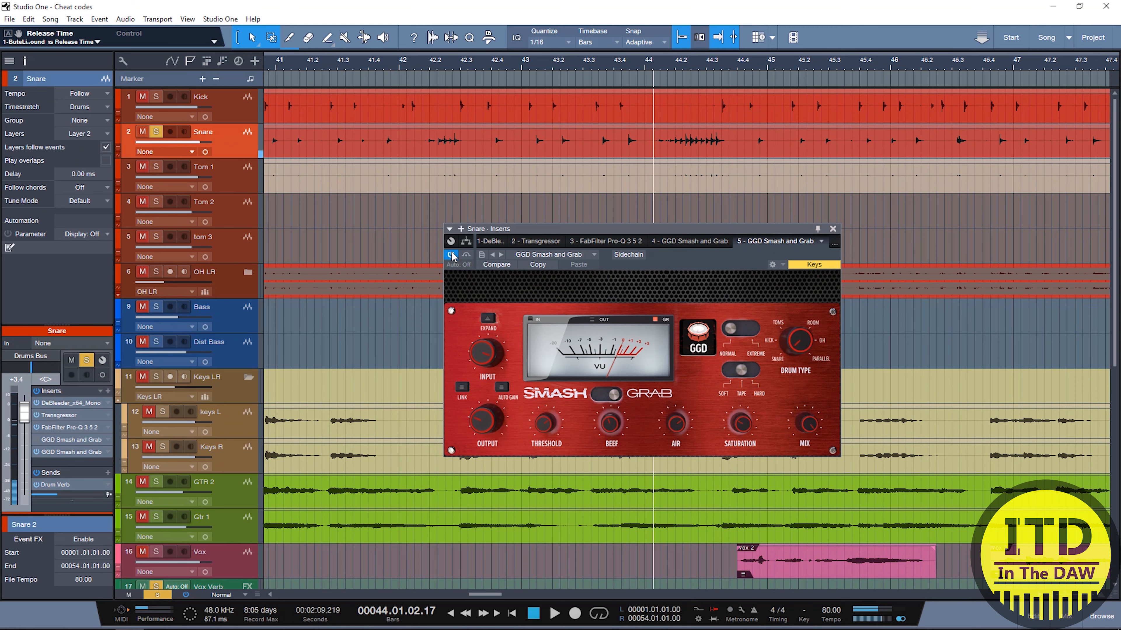
pyautogui.press('space')
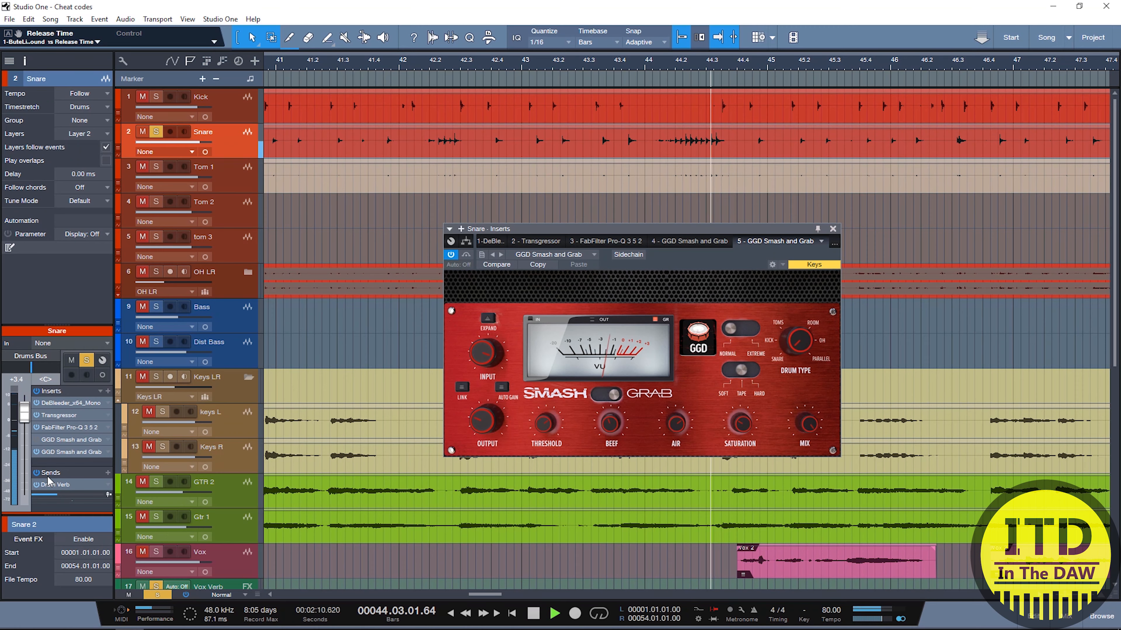
pyautogui.press('space')
# Unsolo the Snare and play the full mix with its second GGD Smash and Grab active and bypassed
pyautogui.press('s')
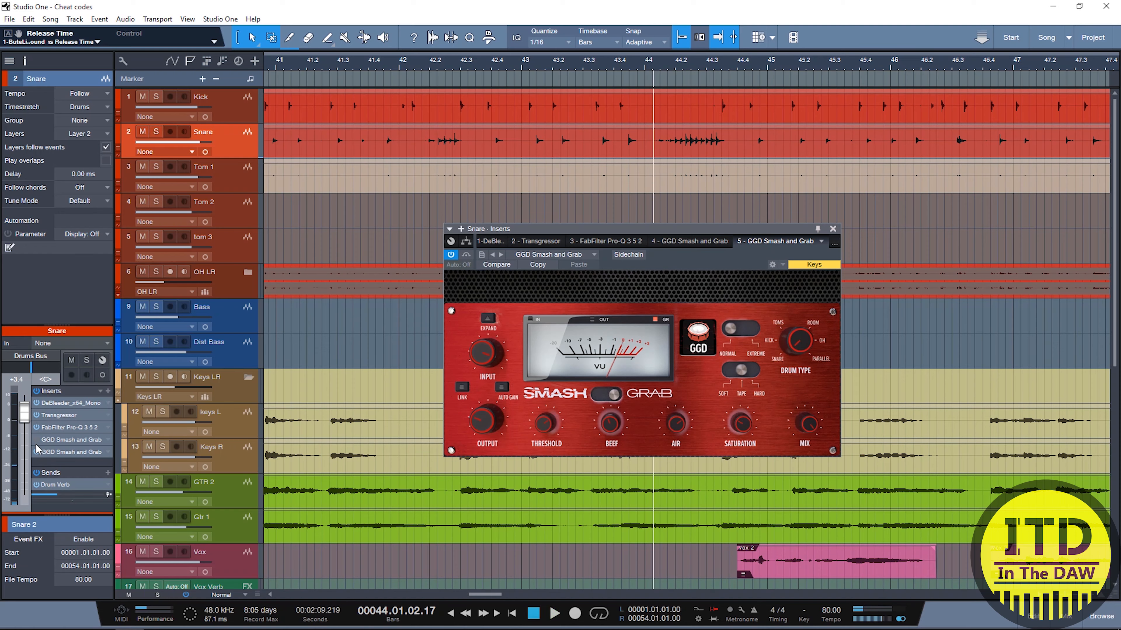
pyautogui.press('space')
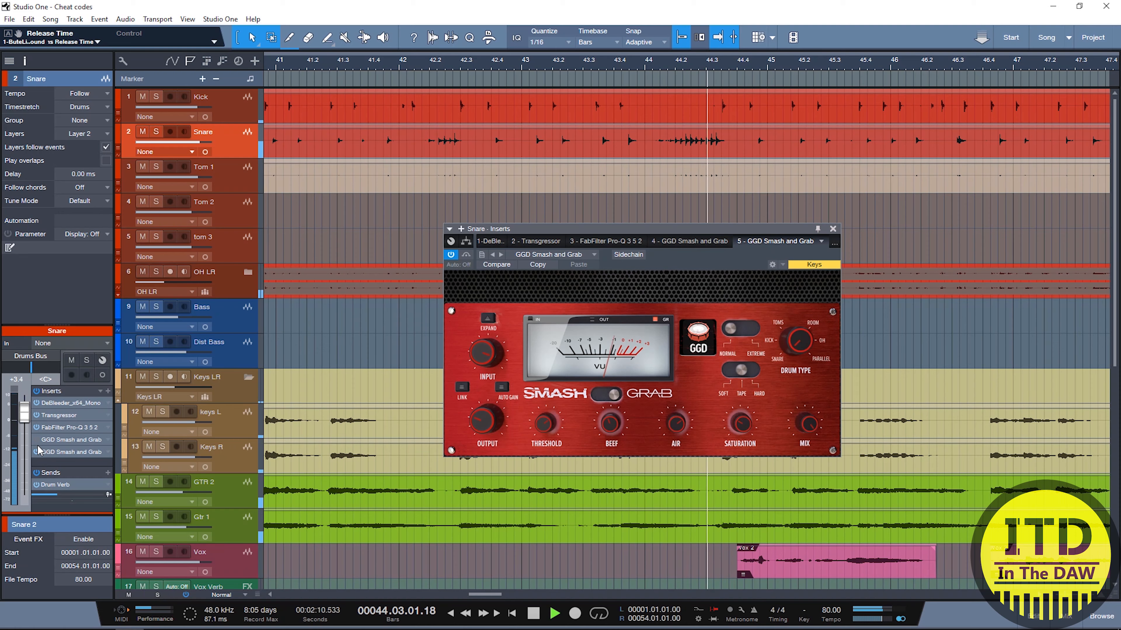
pyautogui.press('space')
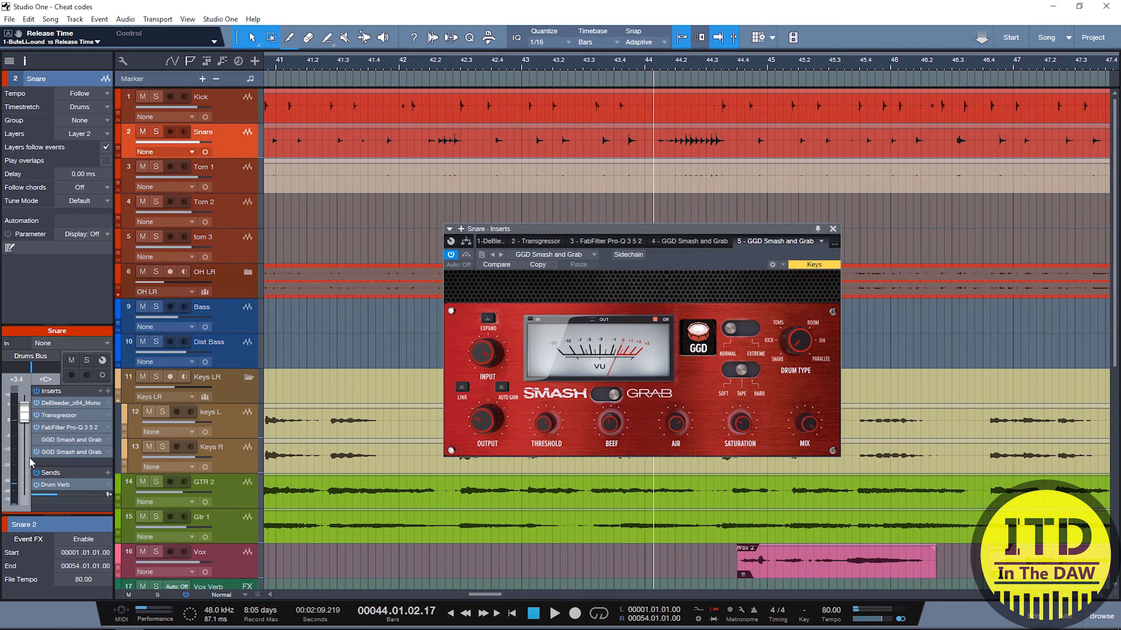
pyautogui.press('space')
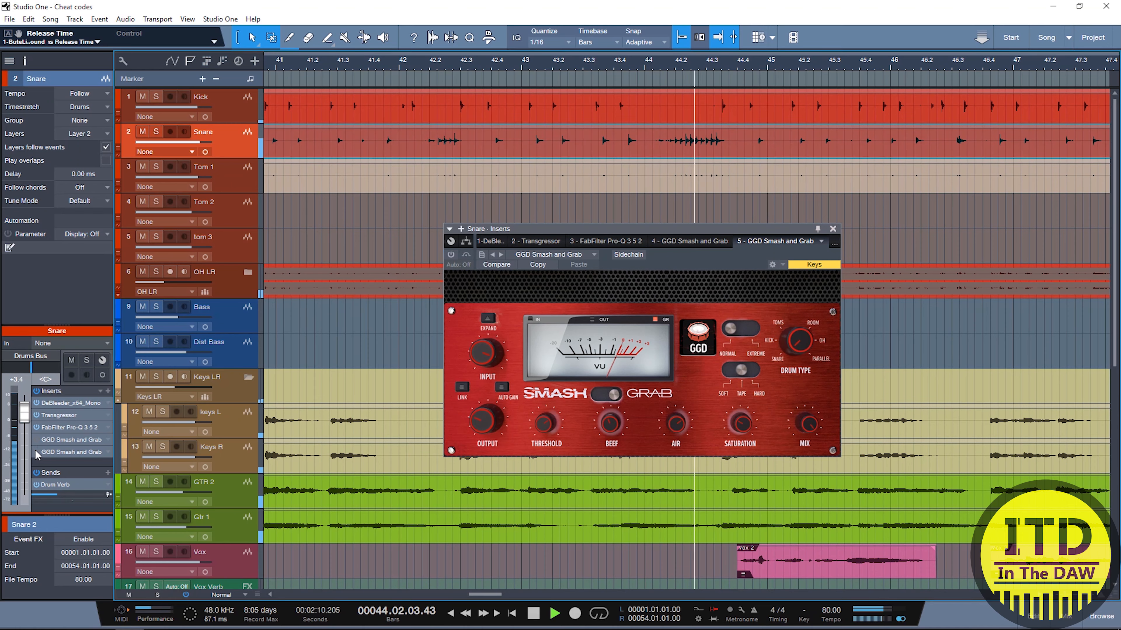
pyautogui.press('space')
pyautogui.click(36, 452)
pyautogui.press('space')
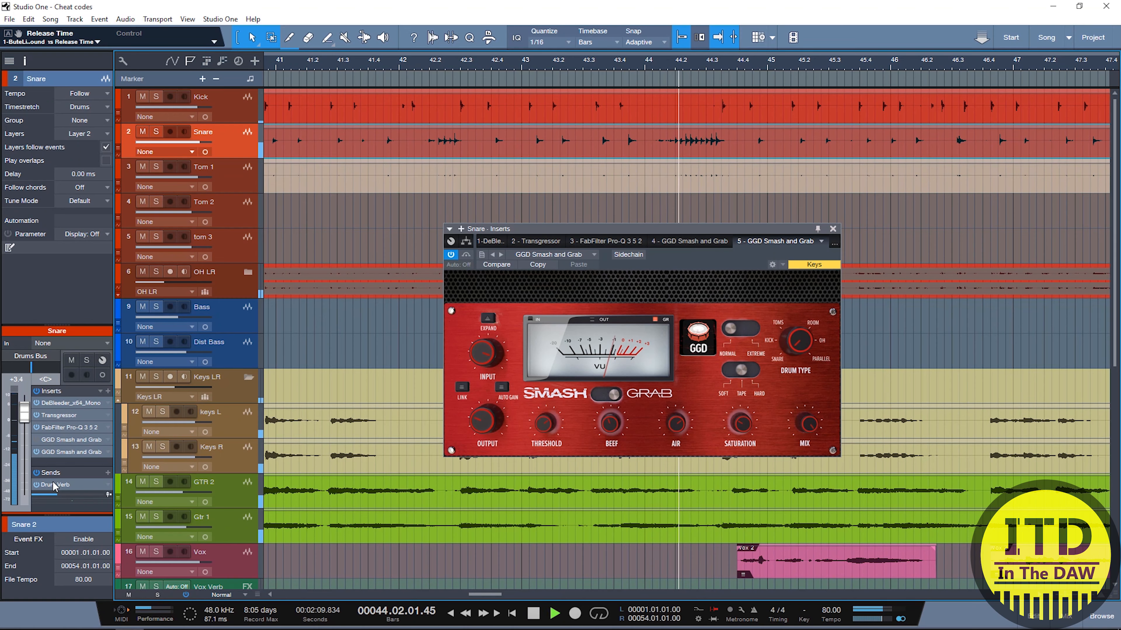
pyautogui.press('space')
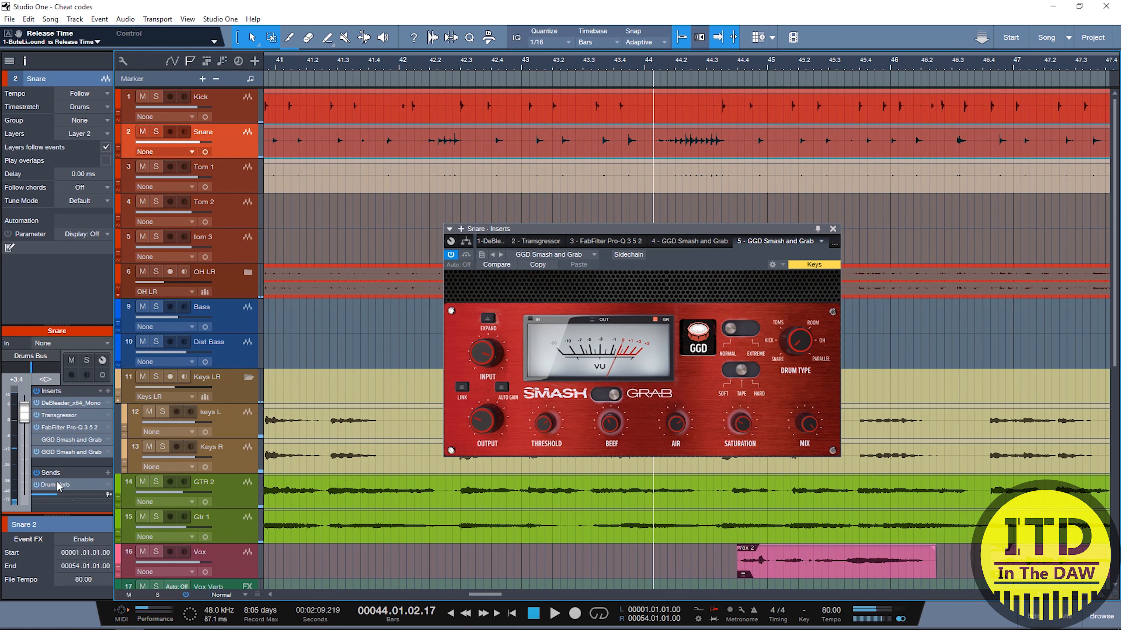